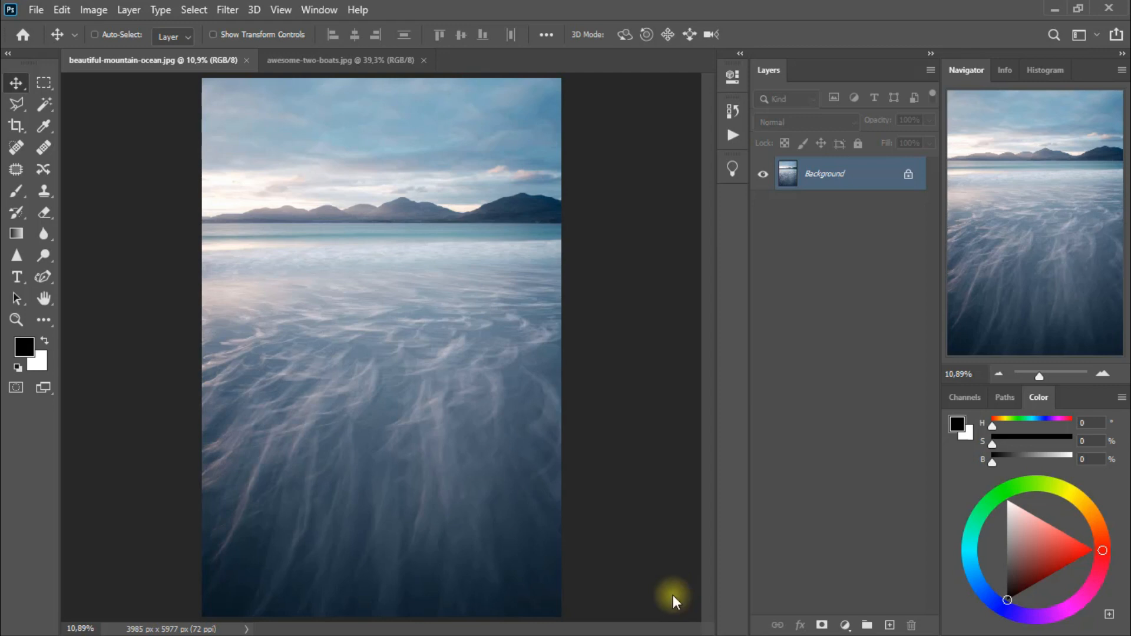
Step: Add a Color Lookup adjustment layer above the background using the FoggyNight.3DL 3D LUT
click(850, 623)
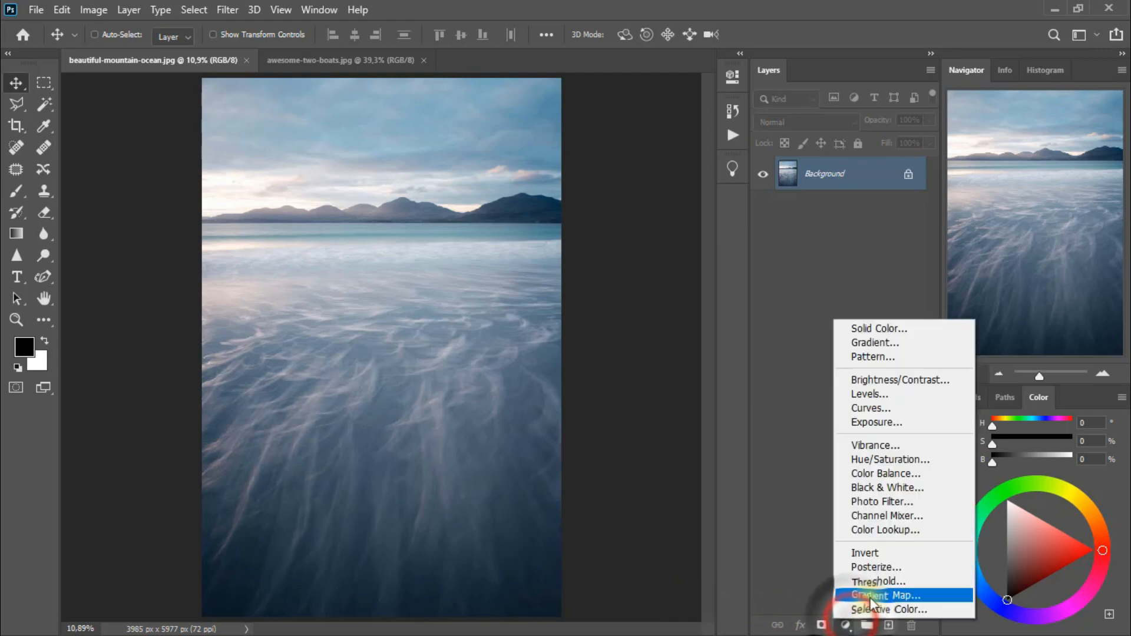
click(922, 536)
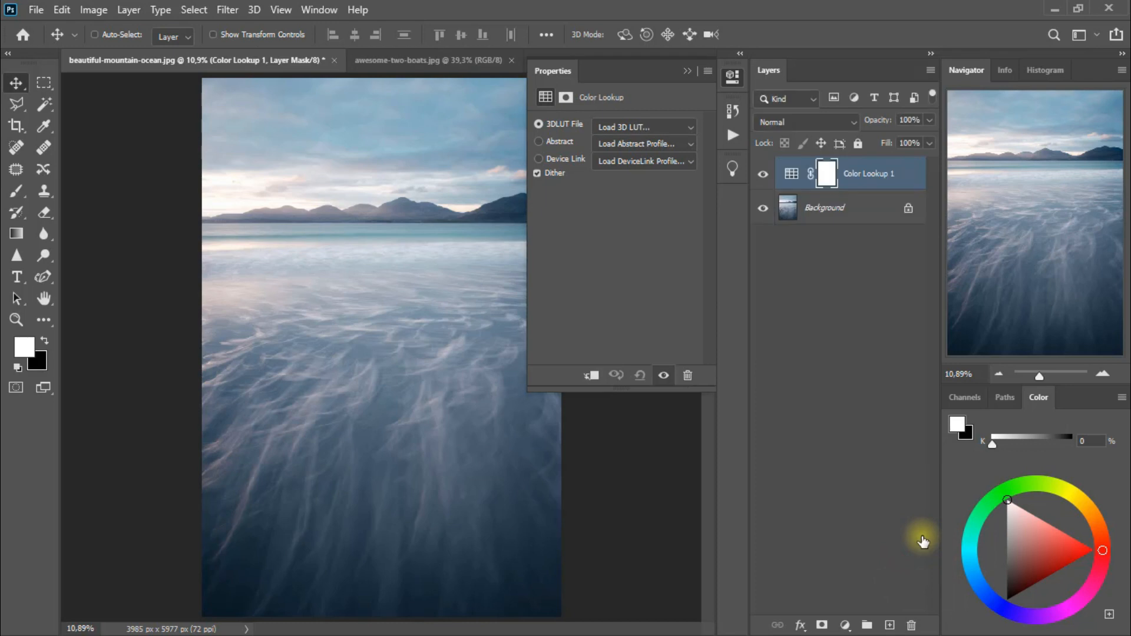
click(671, 126)
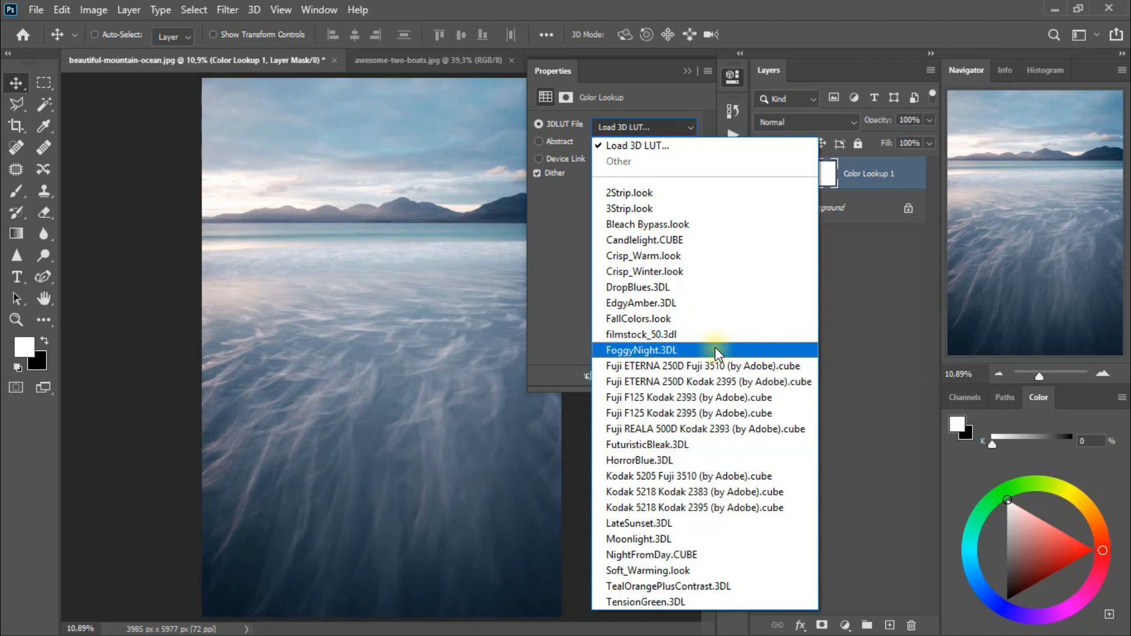
click(715, 349)
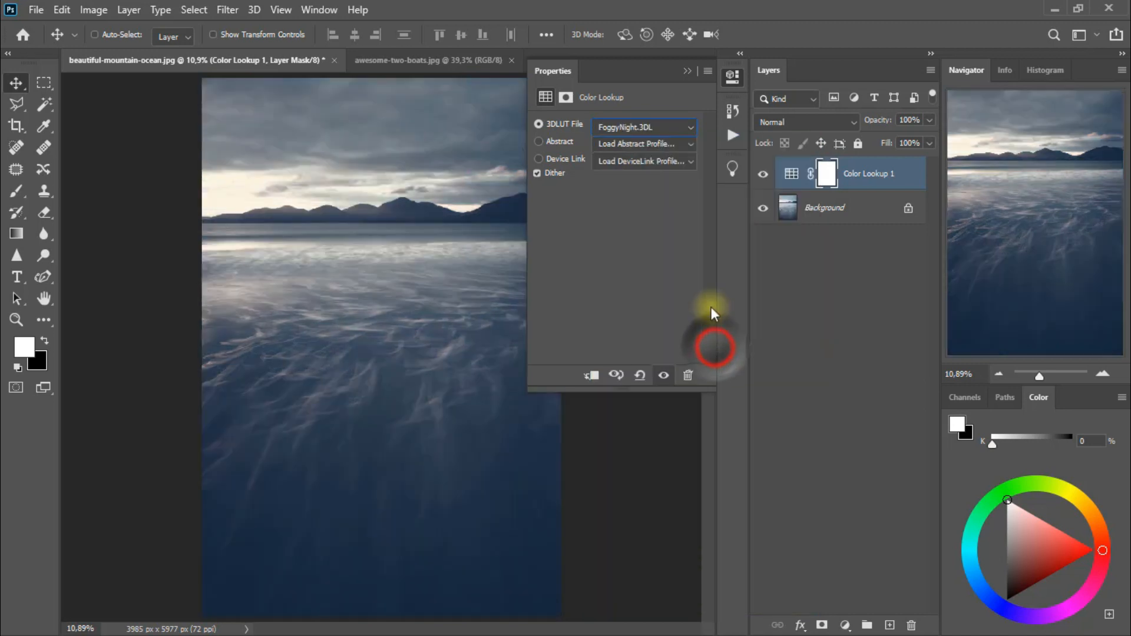
click(688, 75)
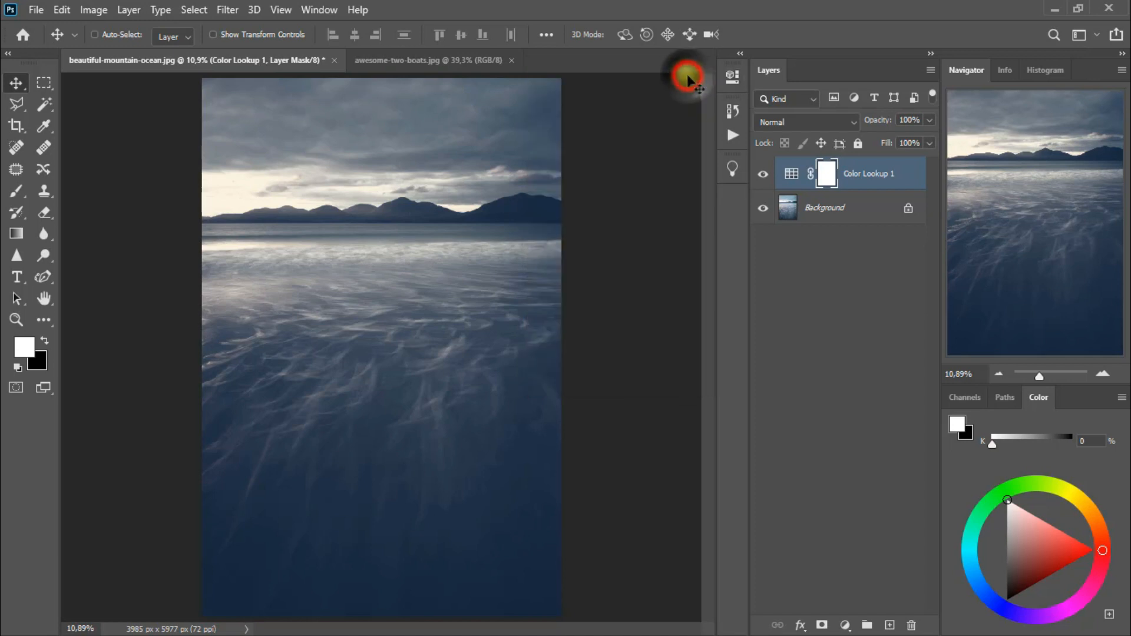
Step: Set the Color Lookup layer's blend mode to Darken and compare the image with and without it
click(800, 125)
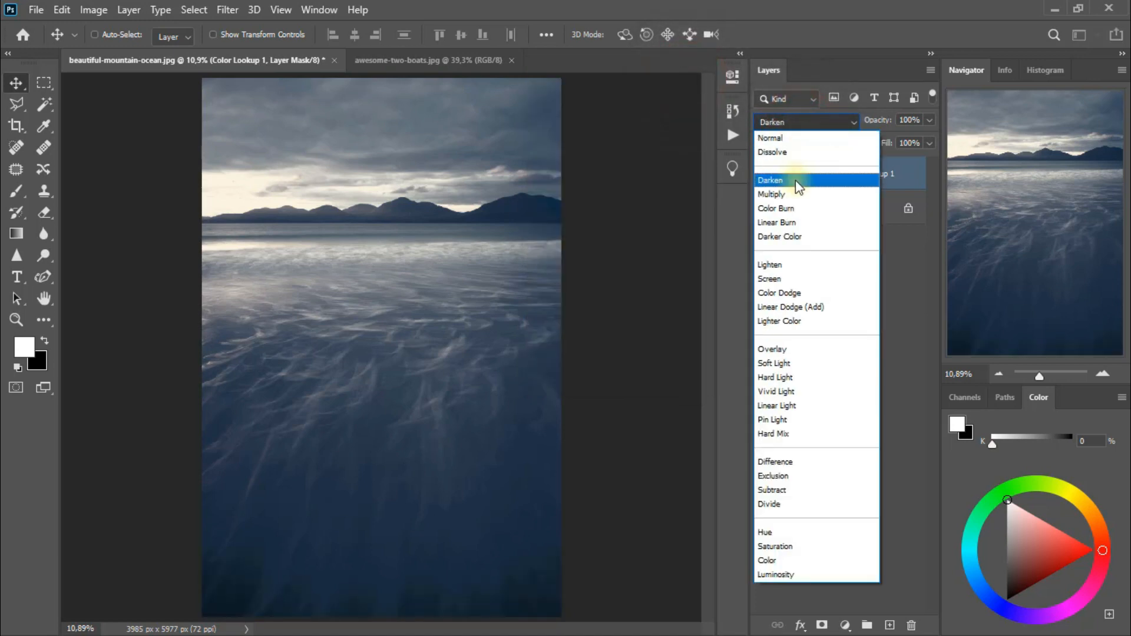
click(795, 184)
click(765, 176)
click(764, 175)
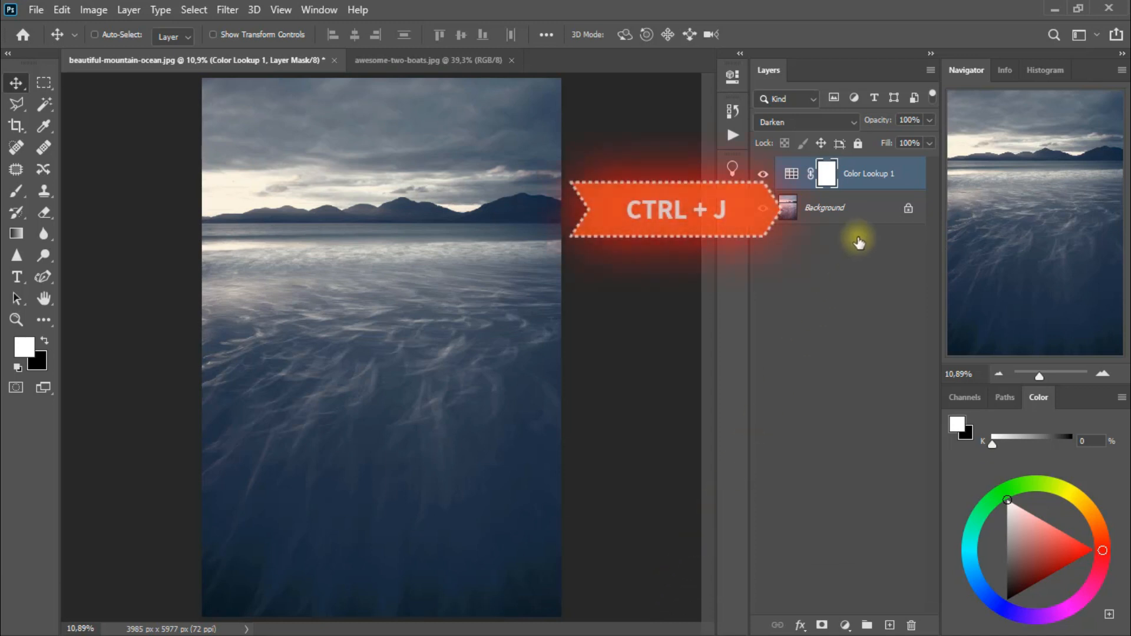
Step: Duplicate the Background layer and move the copy above the Color Lookup layer
click(875, 209)
key(ctrl+j)
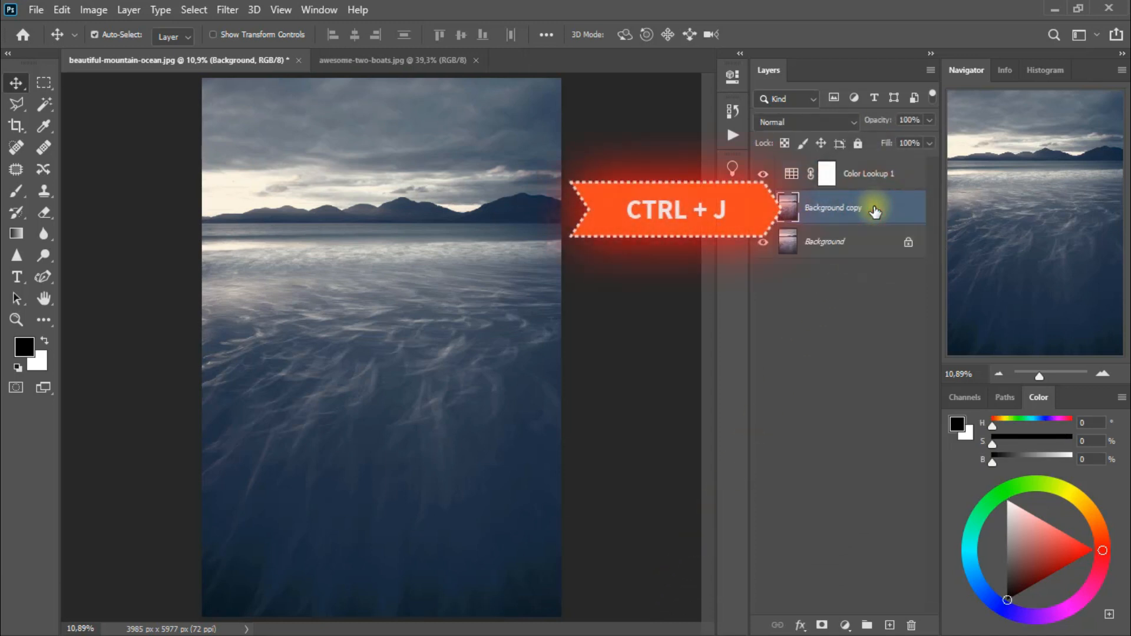
drag(874, 210, 897, 169)
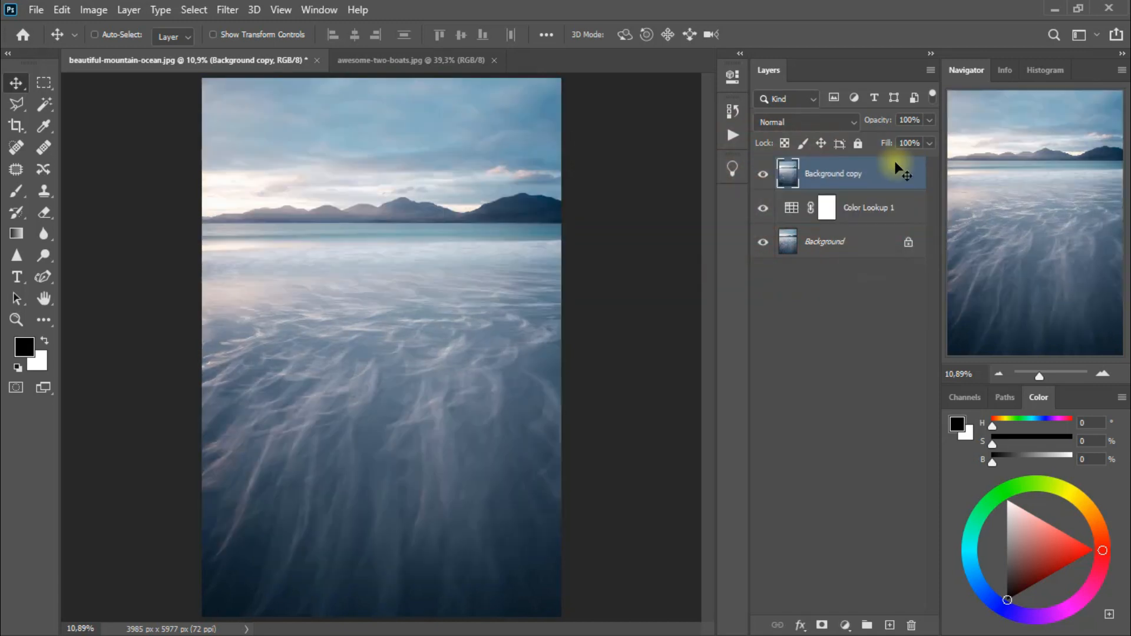
Step: Apply a Gaussian Blur with a radius of 150,3 pixels to the background copy
click(230, 10)
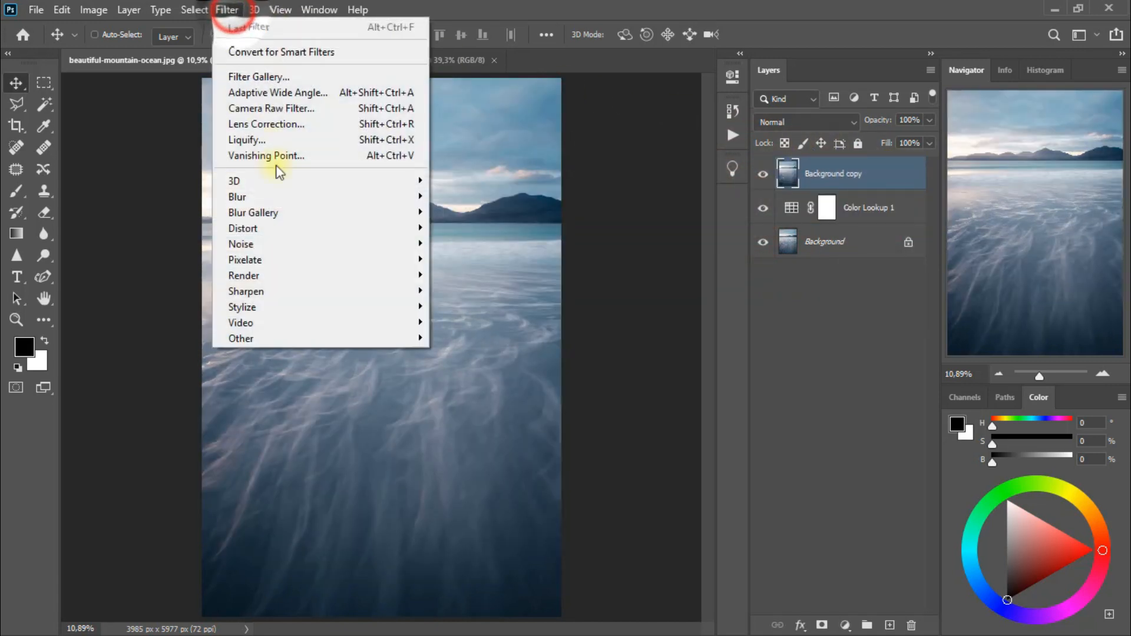
mouse_move(289, 198)
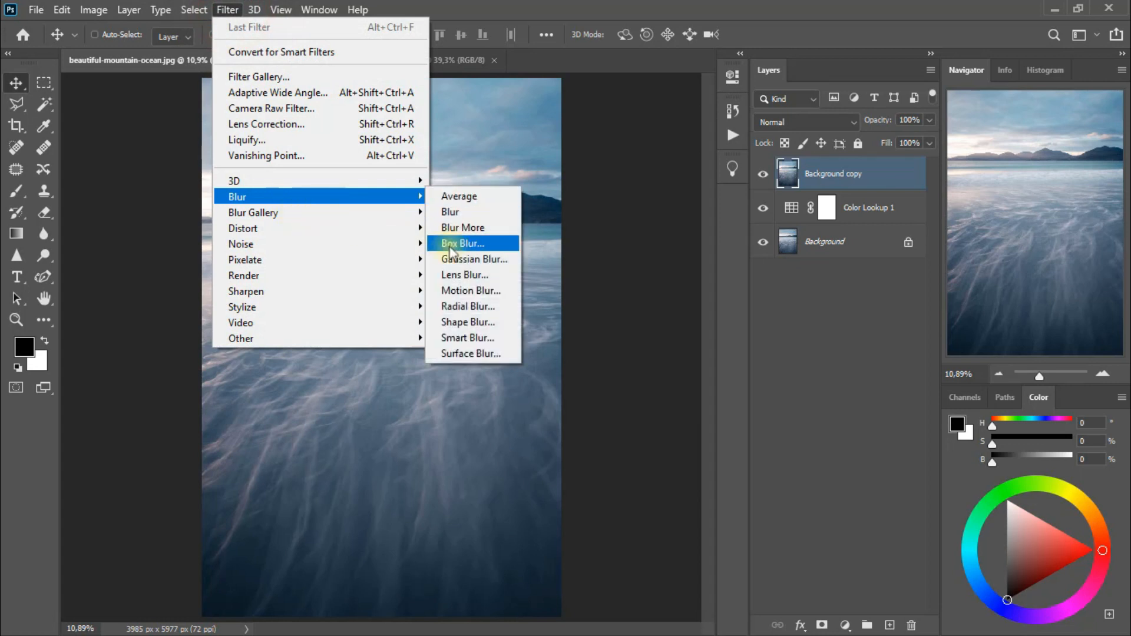
click(473, 259)
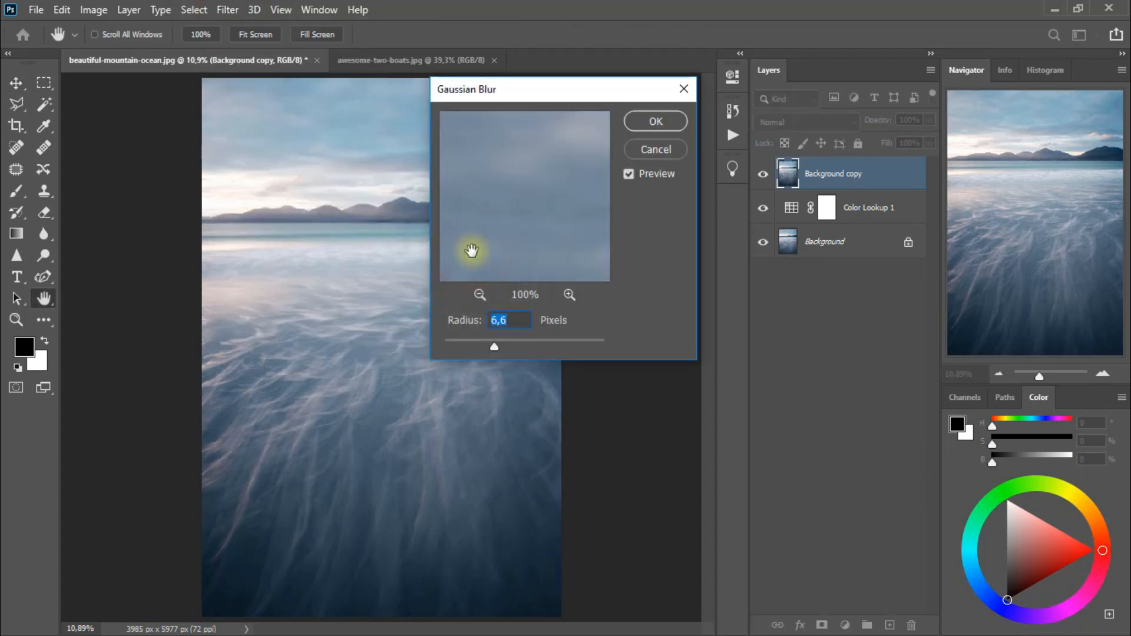
drag(497, 349, 559, 347)
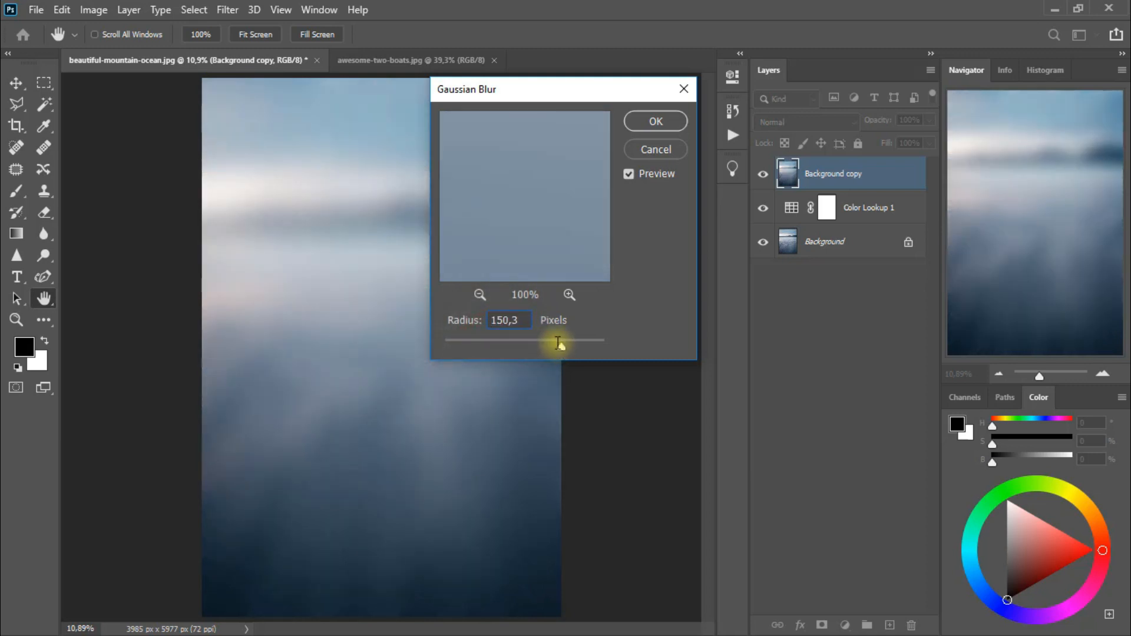
click(524, 319)
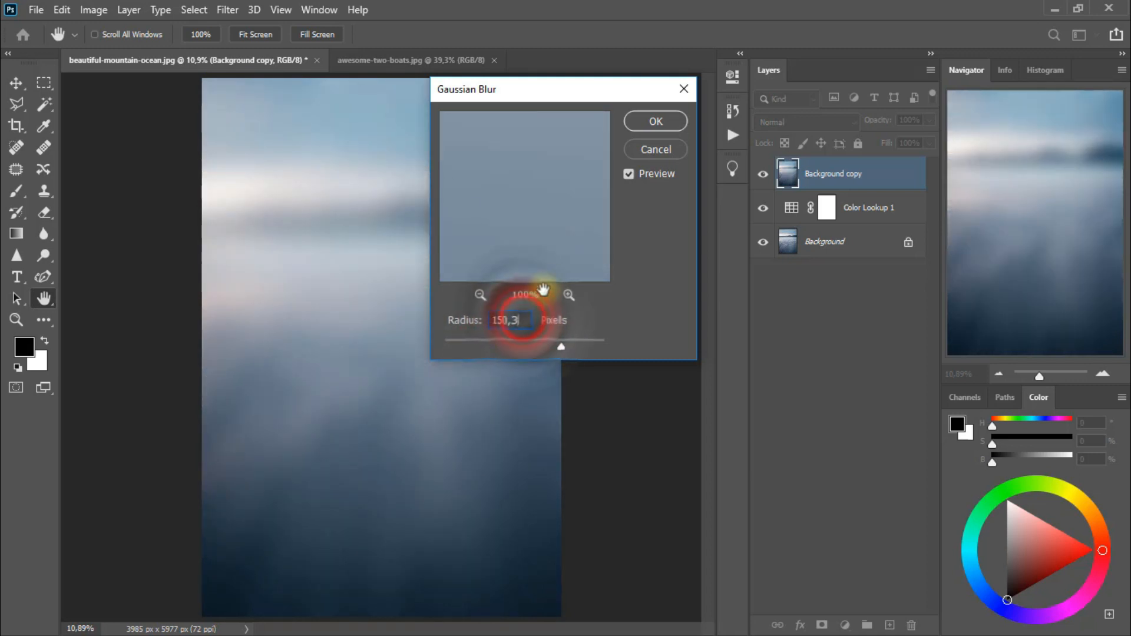
click(671, 122)
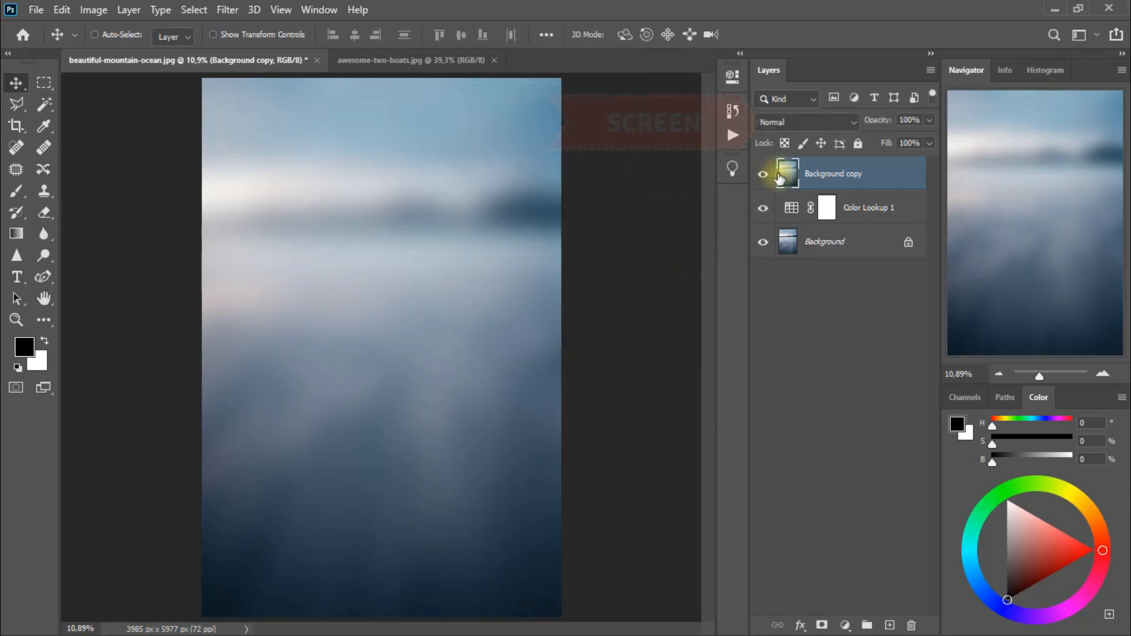
Step: Set the blurred background copy's blend mode to Screen and compare the image with and without it
click(818, 122)
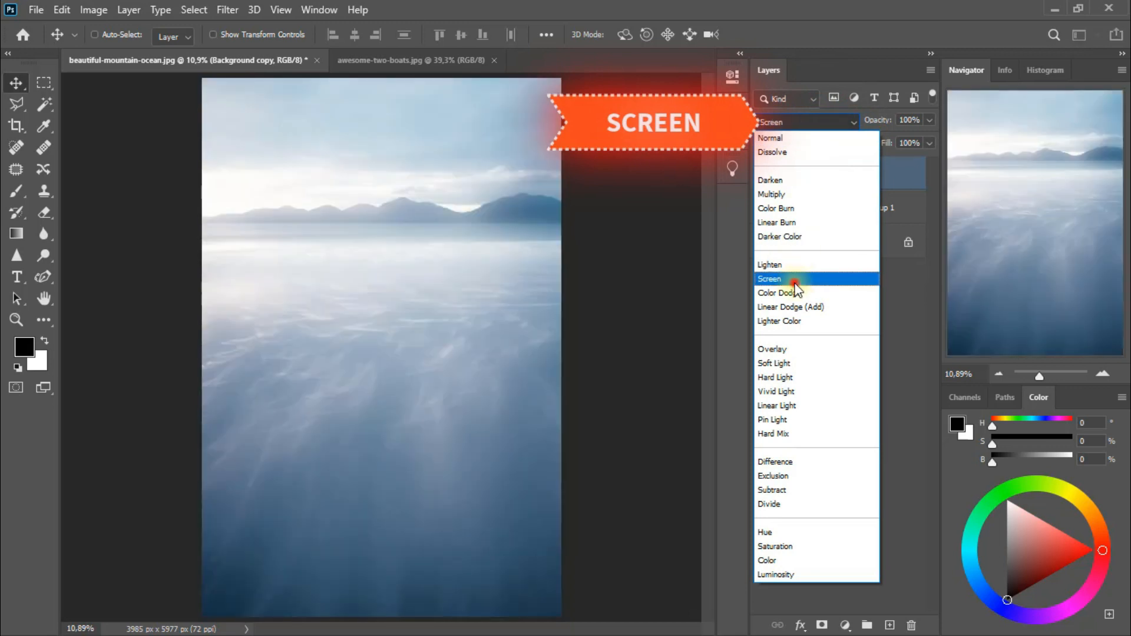
click(795, 286)
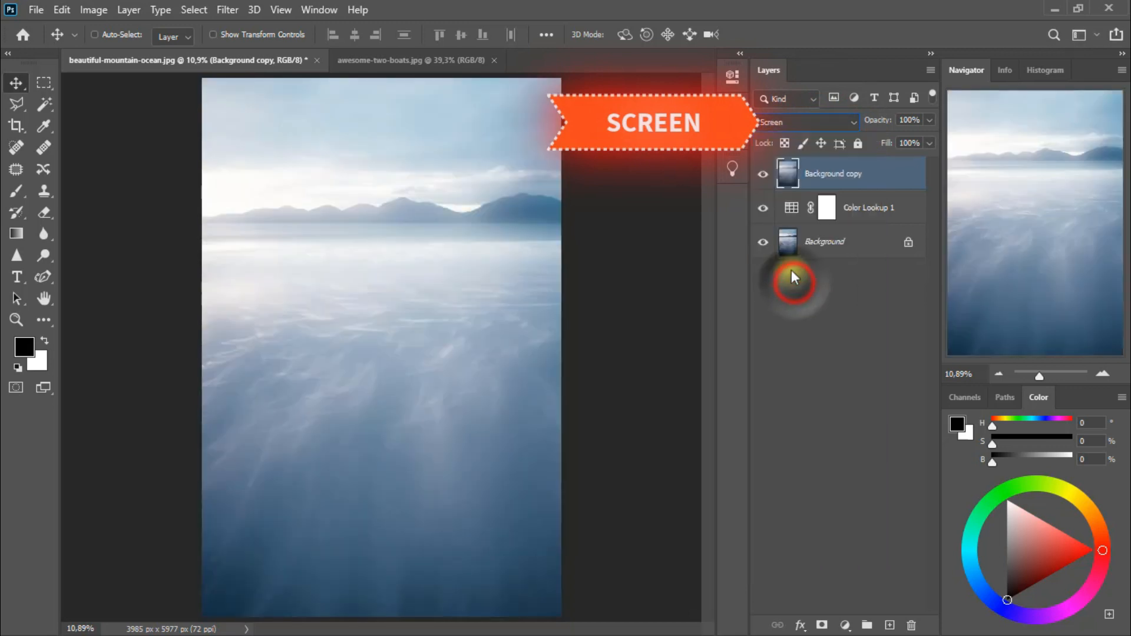
click(764, 177)
click(764, 177)
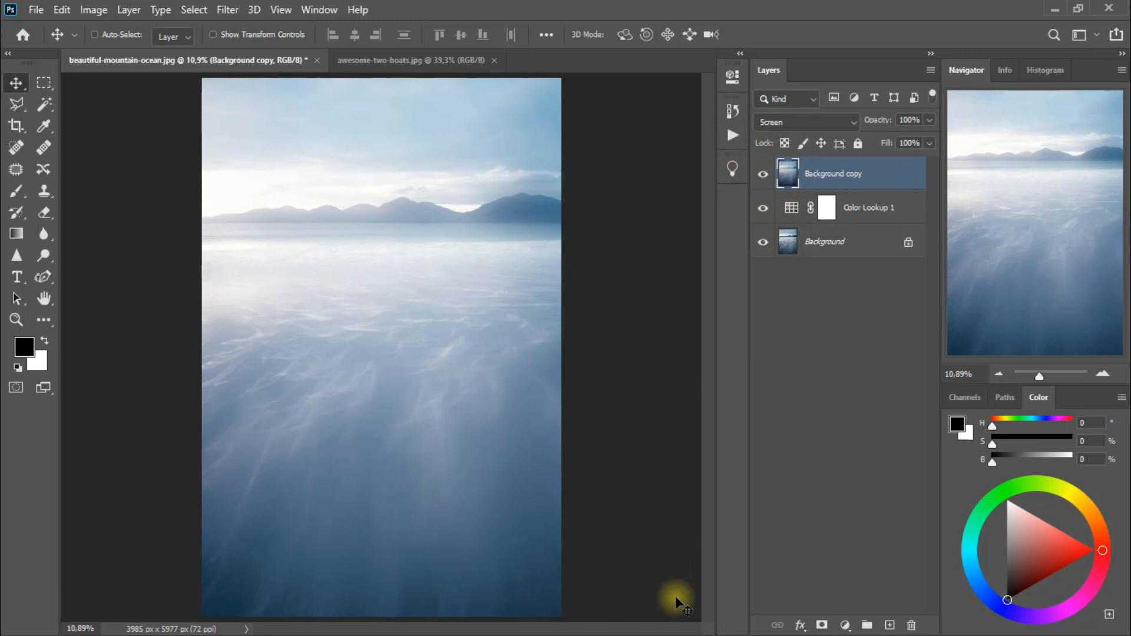
Step: Add a Brightness/Contrast adjustment clipped to the background copy, with brightness -54 and contrast 86, and compare the image with and without it
click(846, 626)
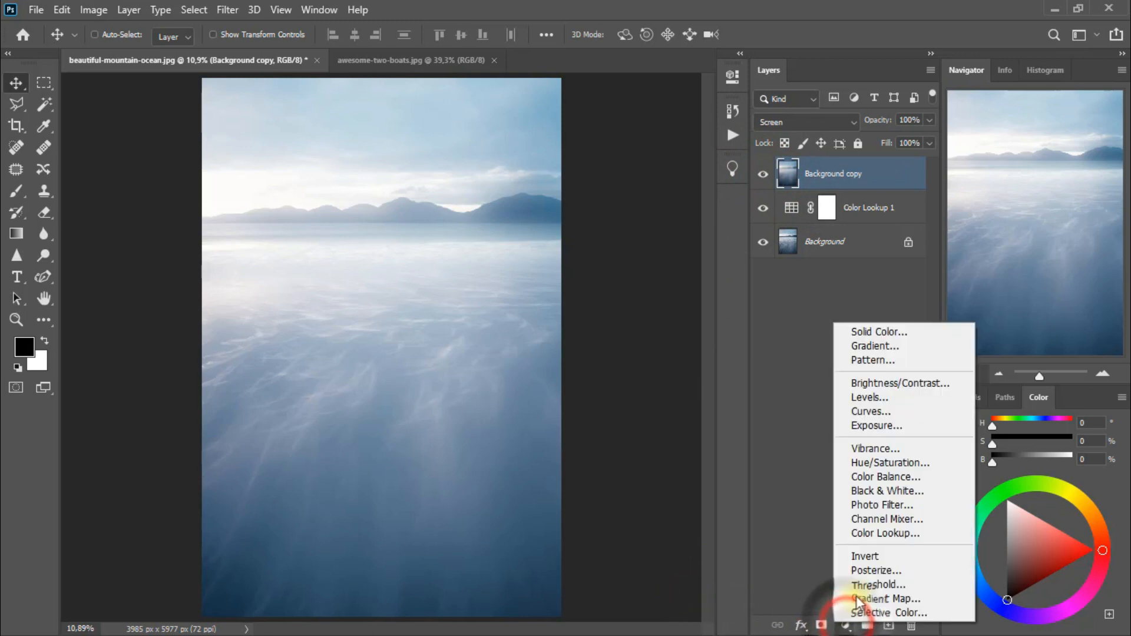
click(931, 382)
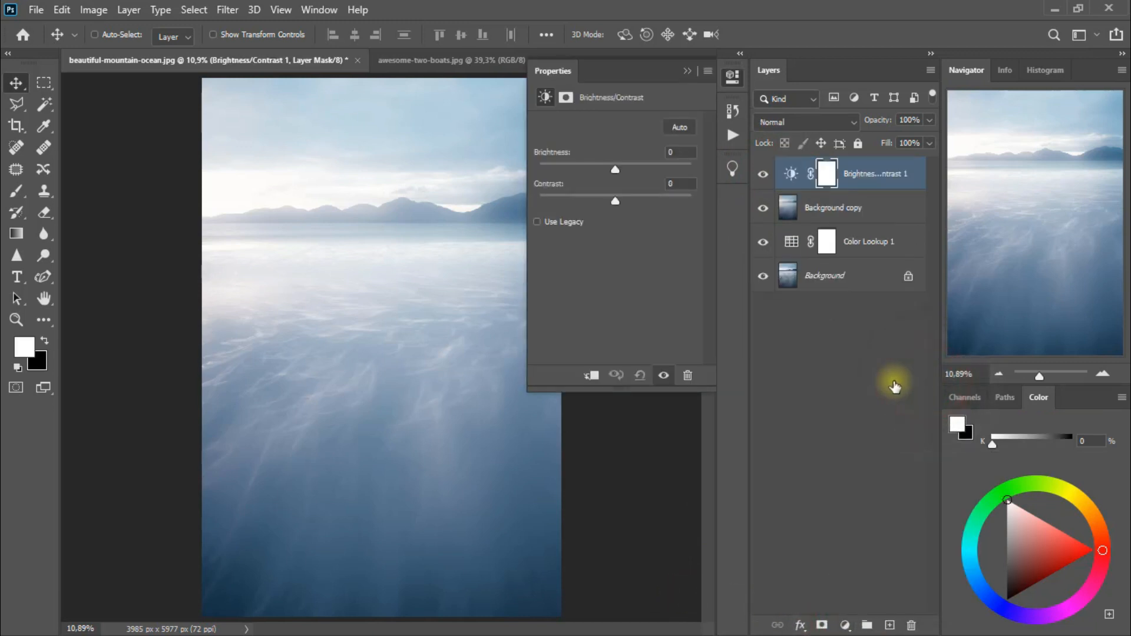
click(593, 376)
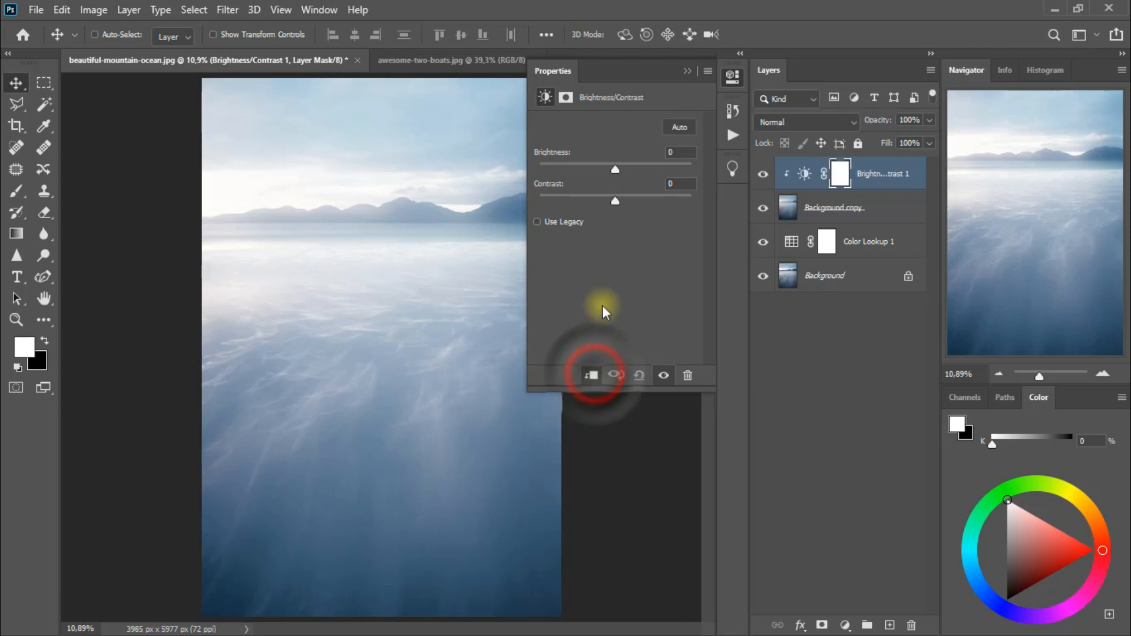
drag(609, 168, 587, 171)
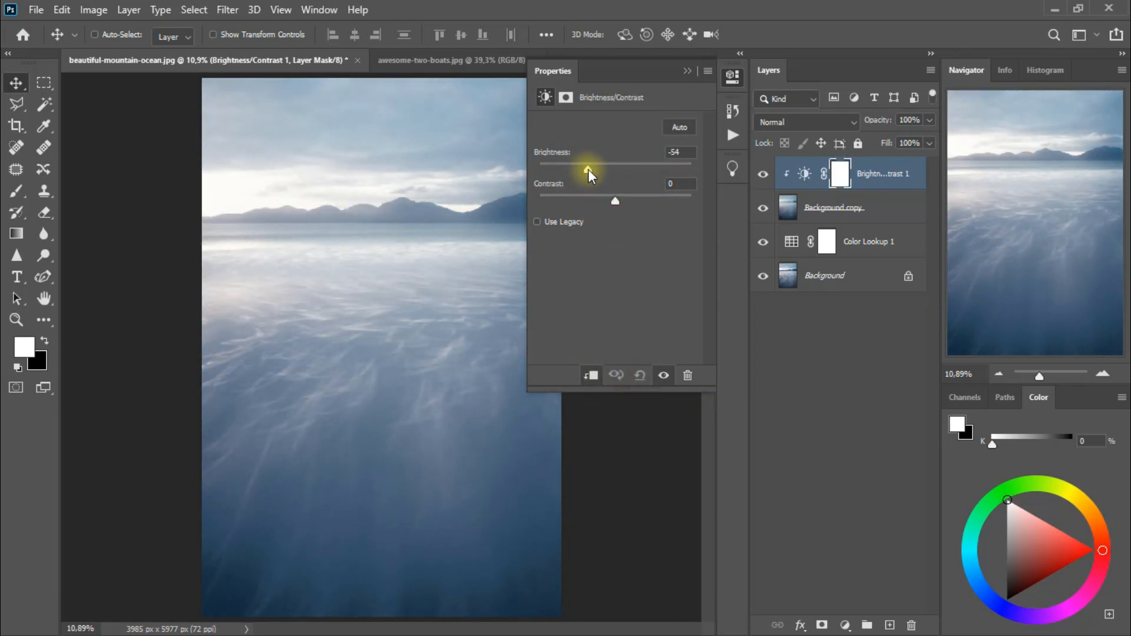
drag(617, 203, 647, 205)
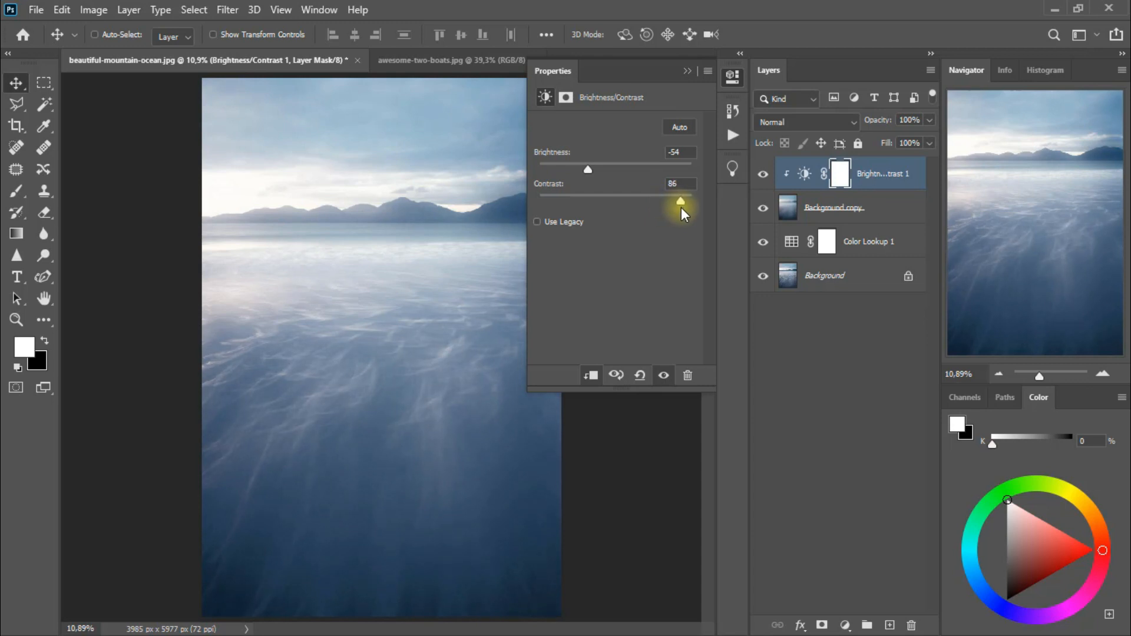
click(688, 71)
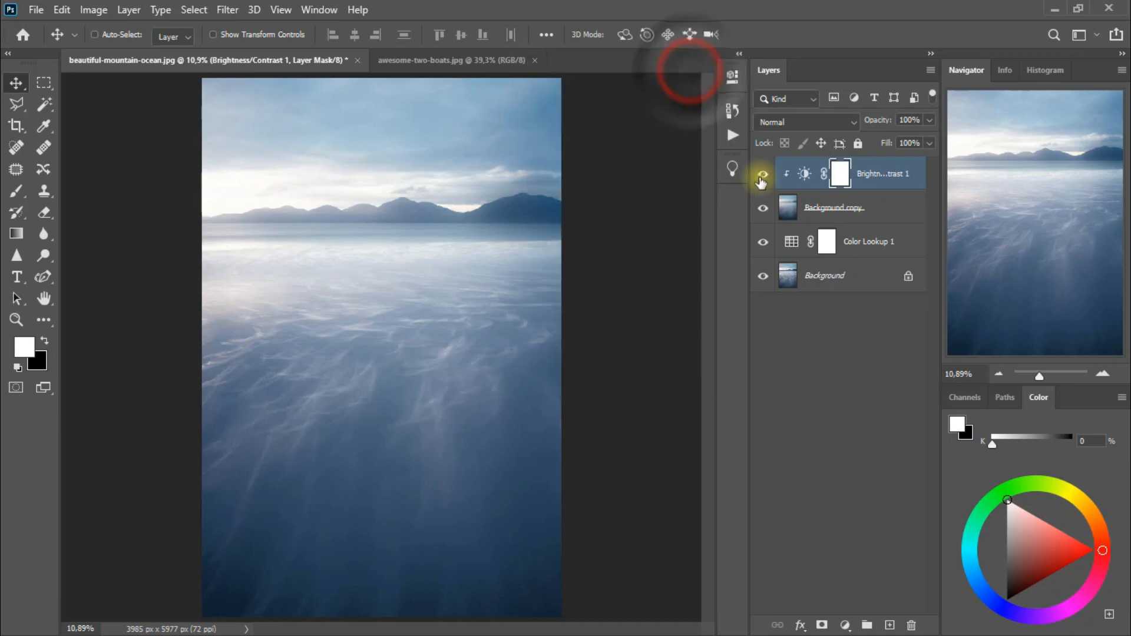
click(763, 177)
click(763, 176)
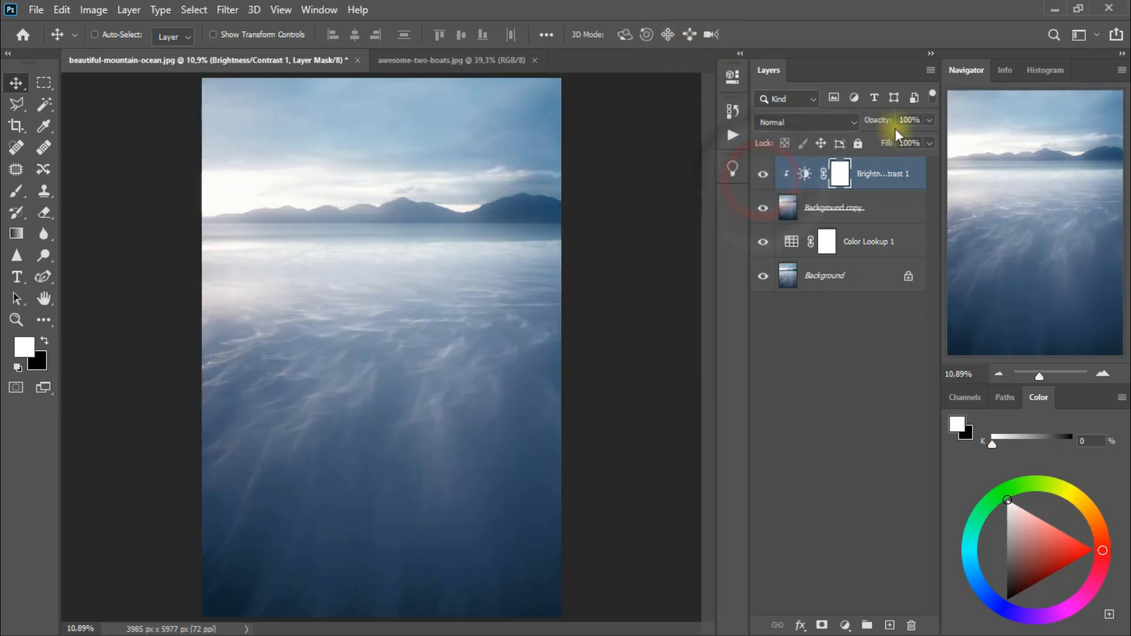
Step: Lower the Brightness/Contrast layer's opacity to 78% and compare the image with and without it
click(928, 120)
drag(925, 139, 914, 144)
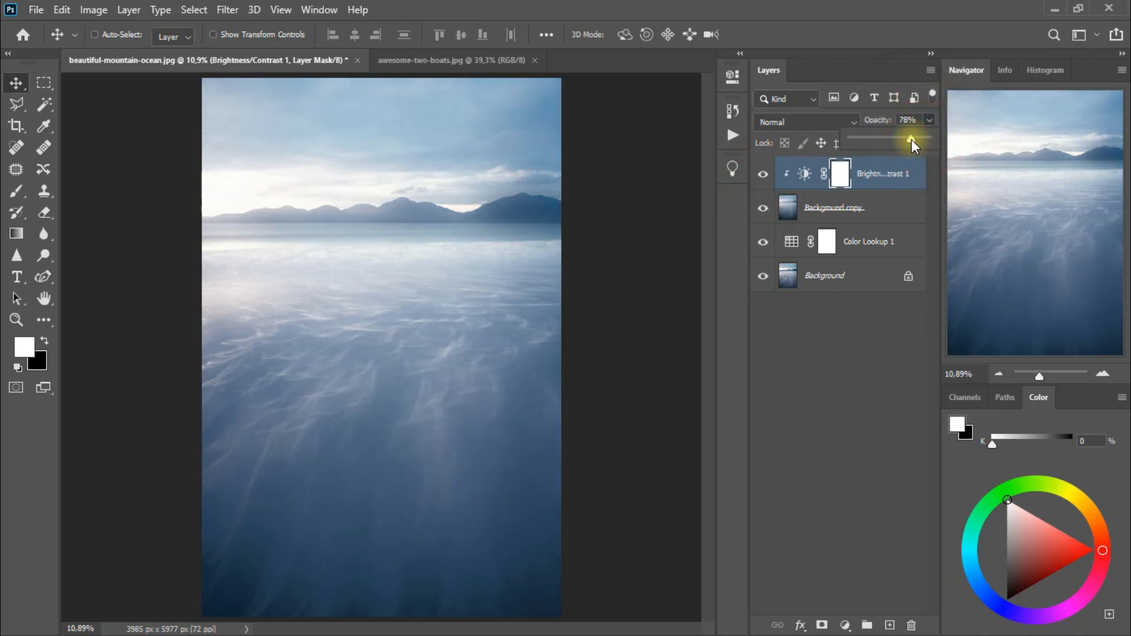
click(764, 178)
click(764, 178)
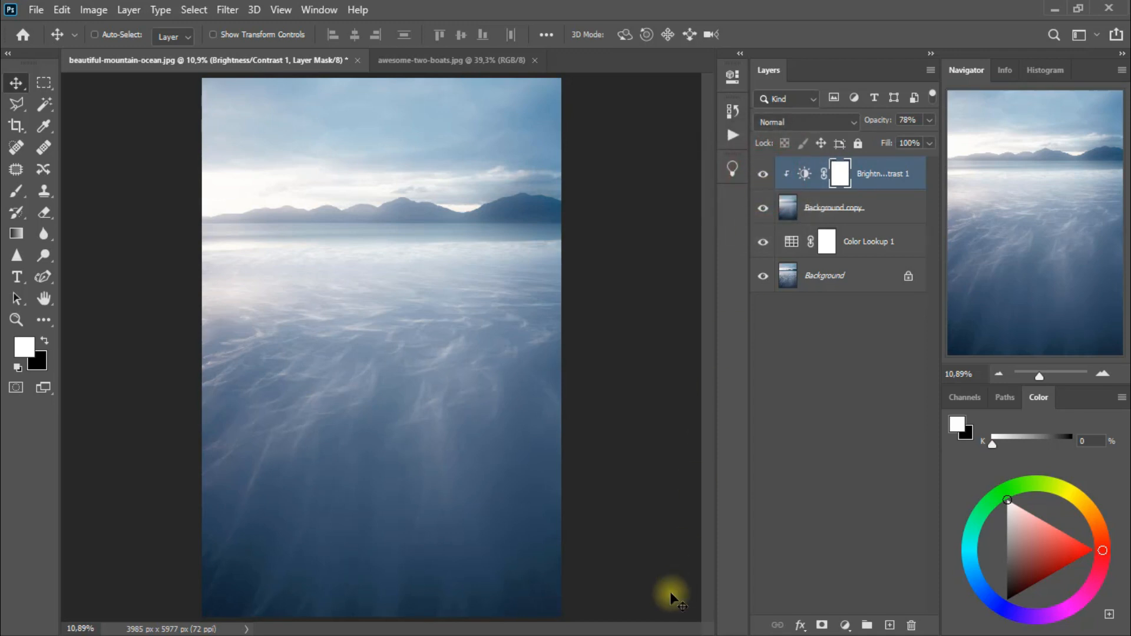
Step: Bring the awesome-two-boats.jpg image into the mountain ocean document directly above the Color Lookup layer, and close the boats file
click(912, 253)
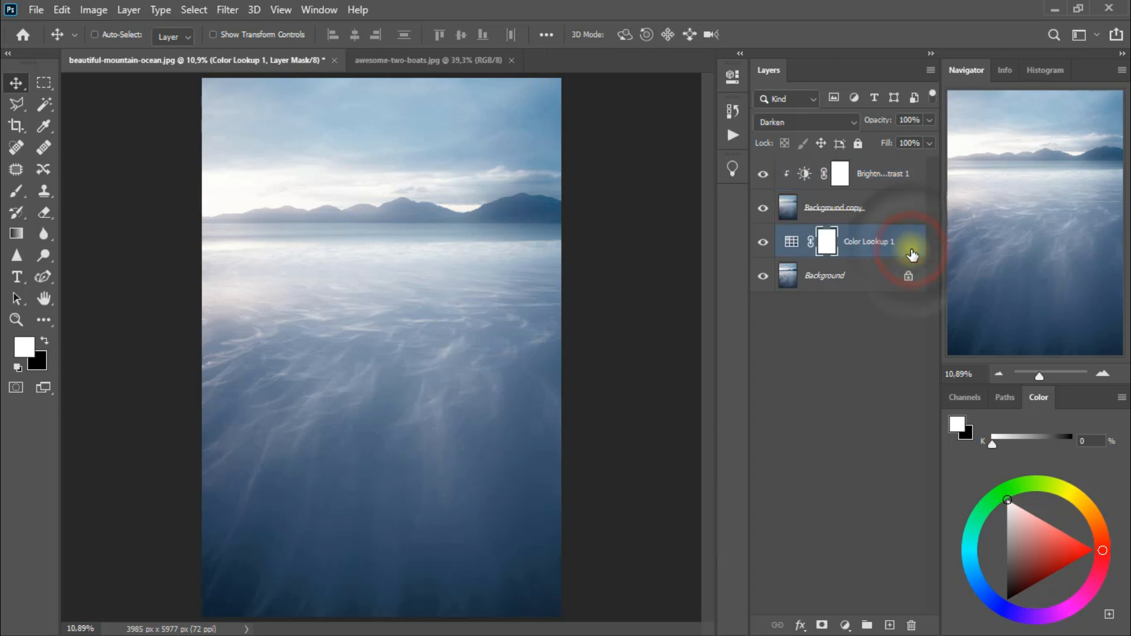
click(459, 60)
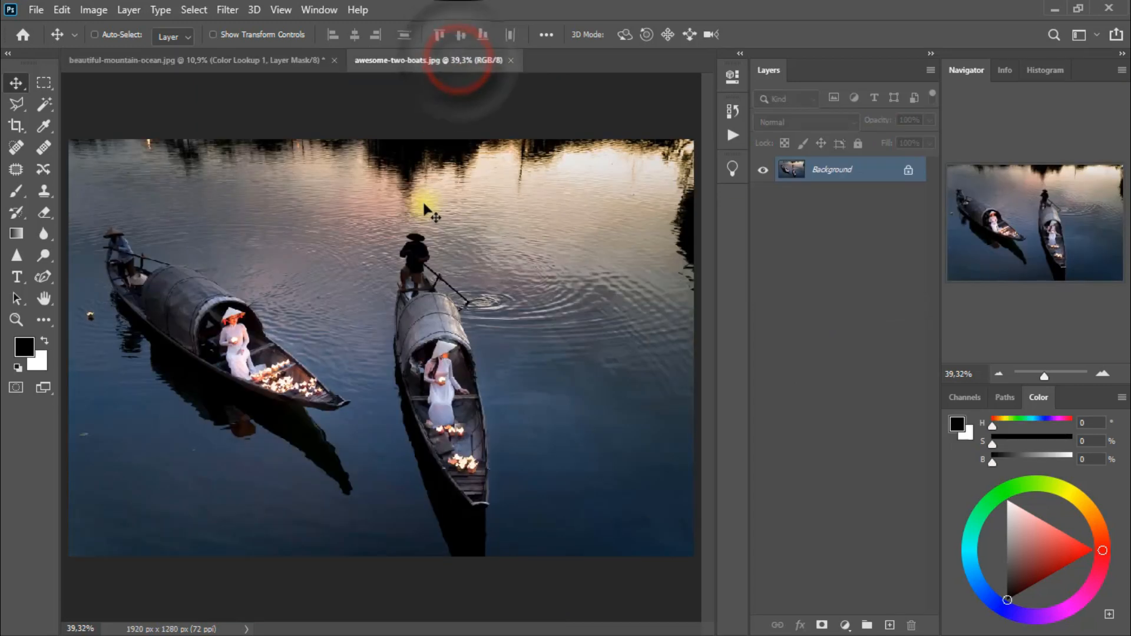
drag(270, 46, 394, 236)
click(412, 65)
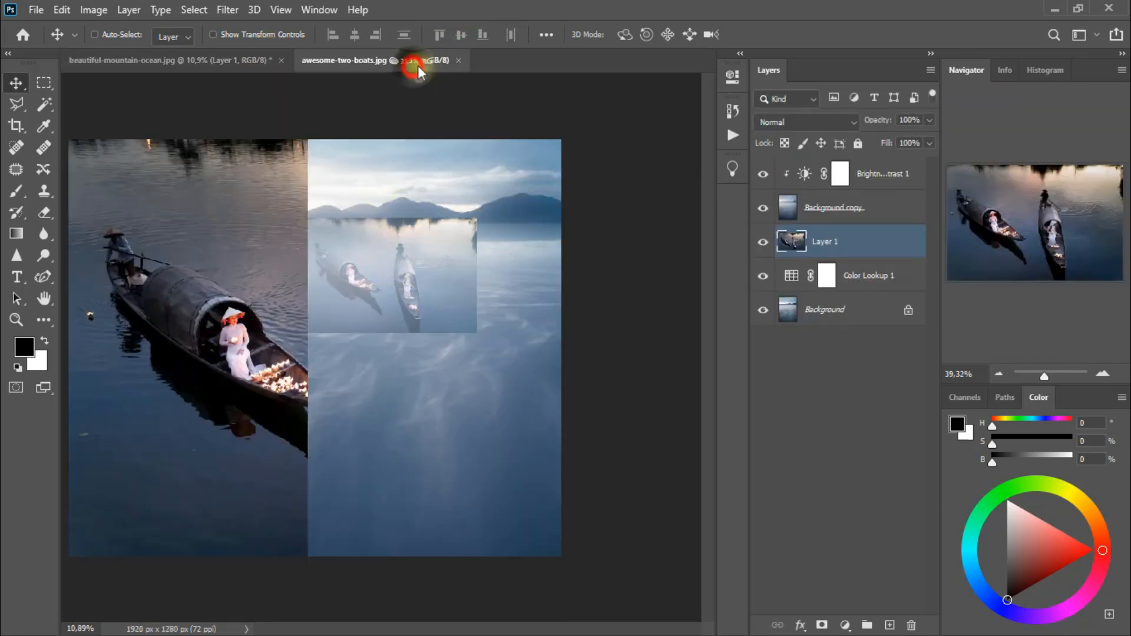
click(459, 60)
Step: Move the boats layer over the water below the horizon and scale it proportionally to about 254%, so it spans the full image width
drag(414, 289, 404, 429)
key(ctrl+t)
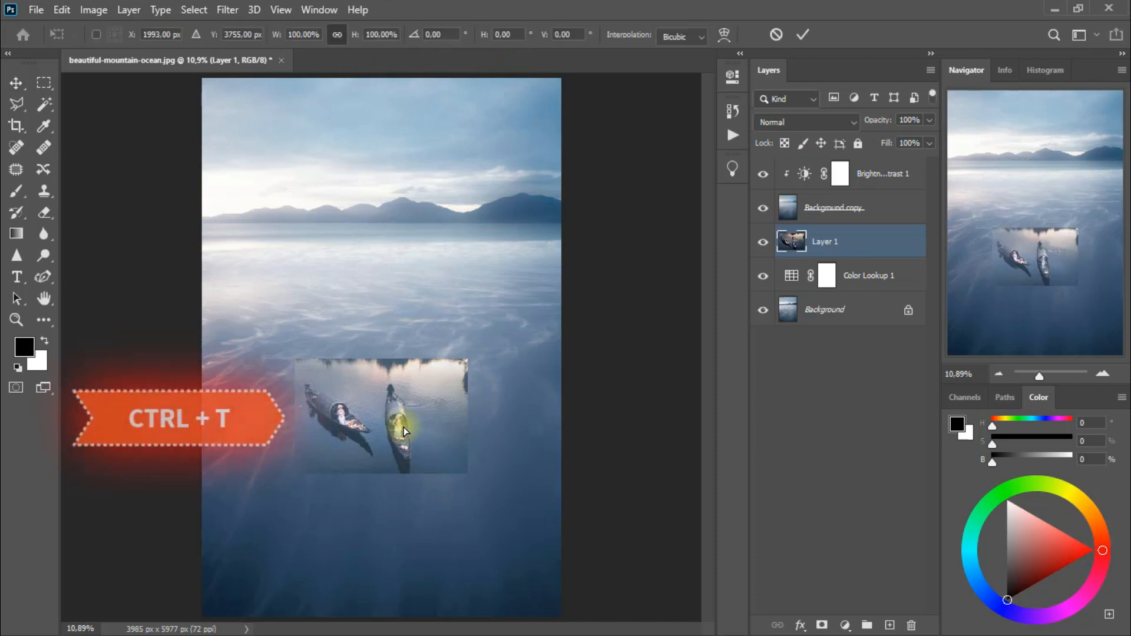
drag(467, 359, 600, 295)
drag(296, 375, 315, 450)
drag(598, 442, 647, 442)
drag(526, 435, 528, 409)
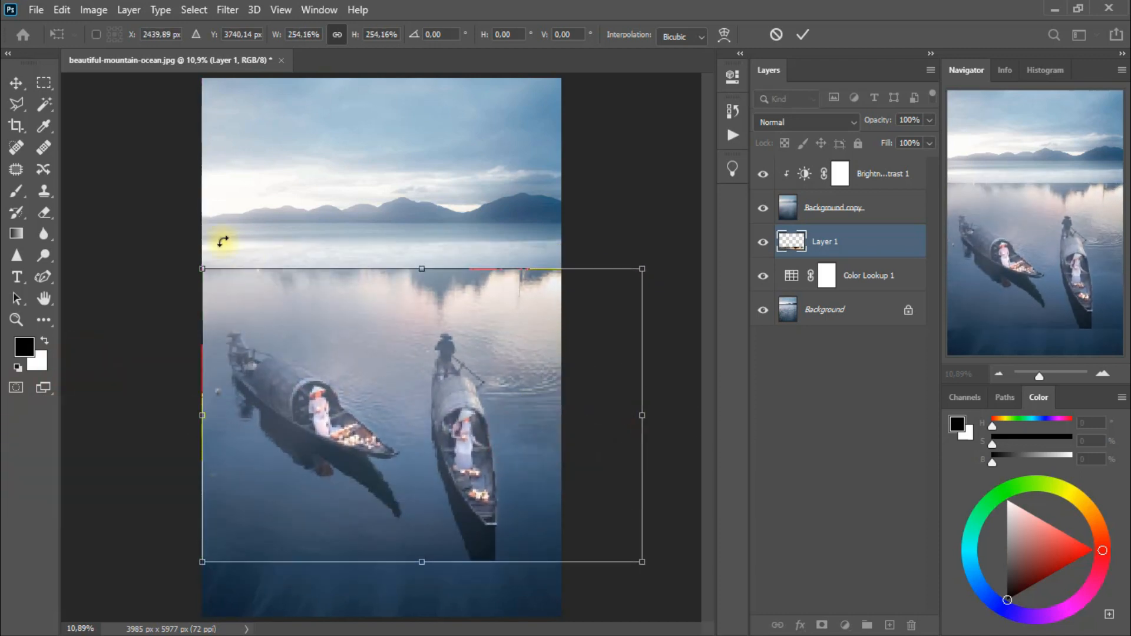
click(16, 90)
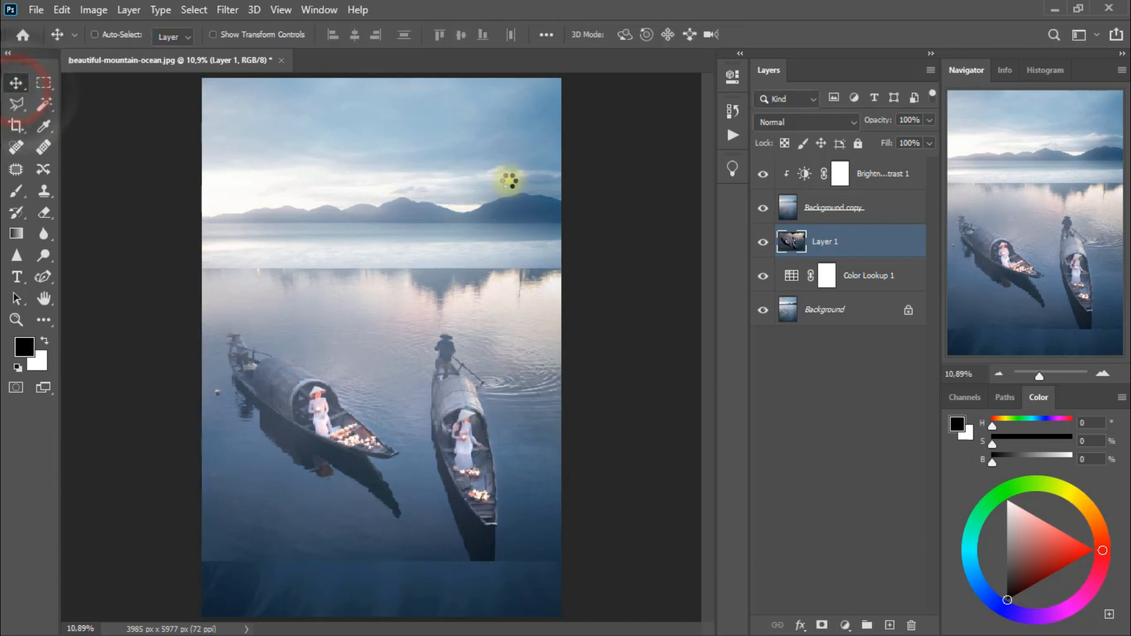
Step: Add a layer mask to the boats layer and fade its hard upper edge below the horizon with a soft 600 px eraser at 19% opacity
click(821, 625)
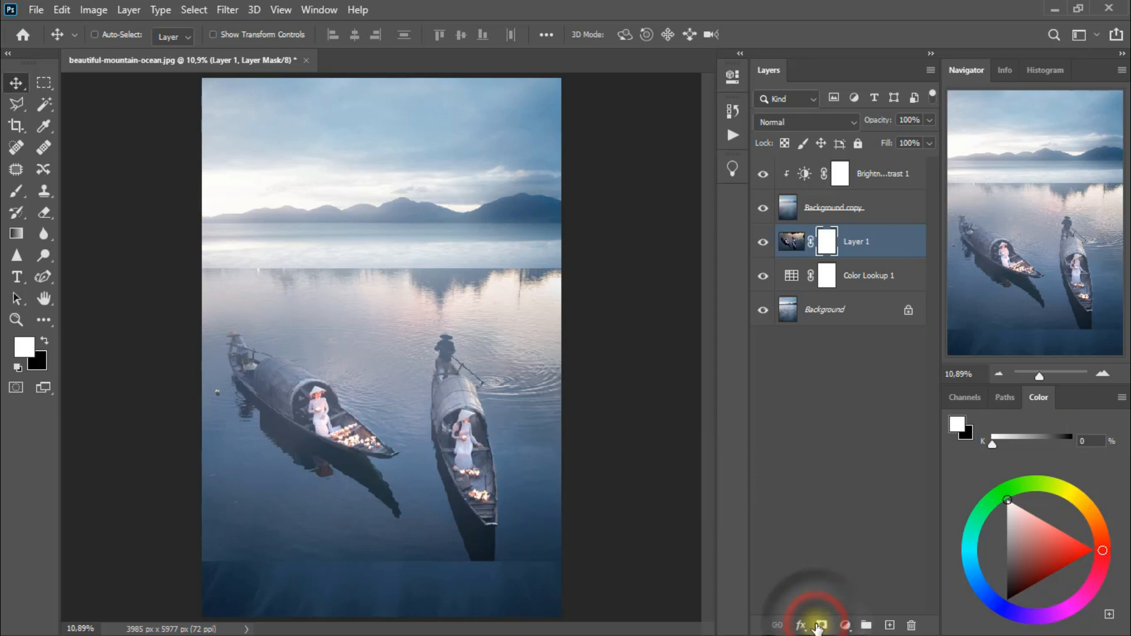
click(42, 212)
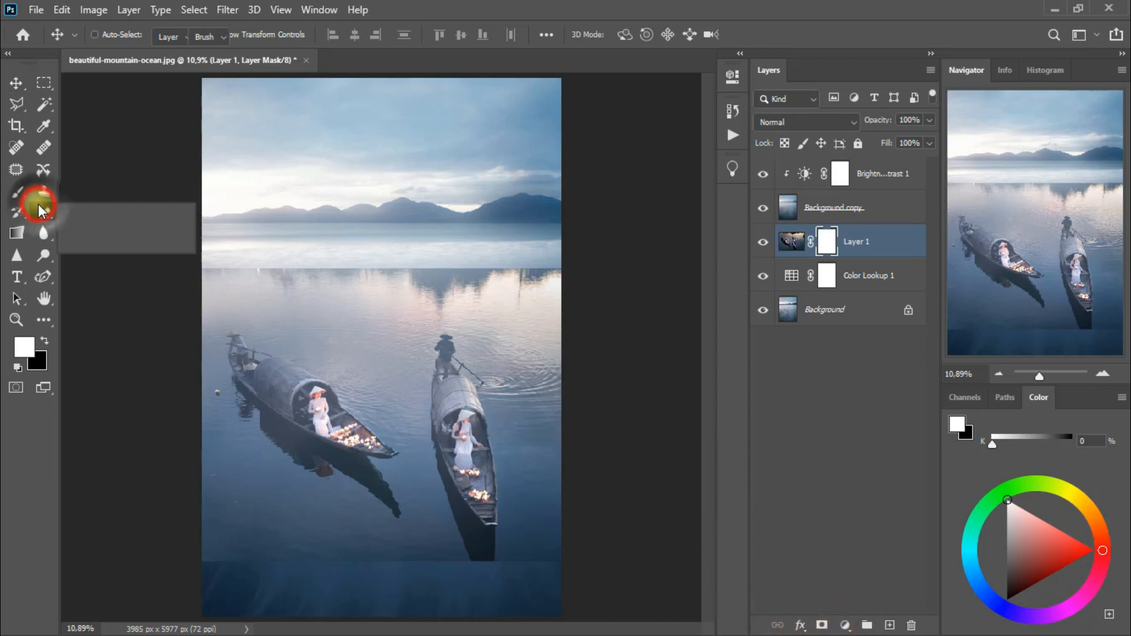
click(112, 207)
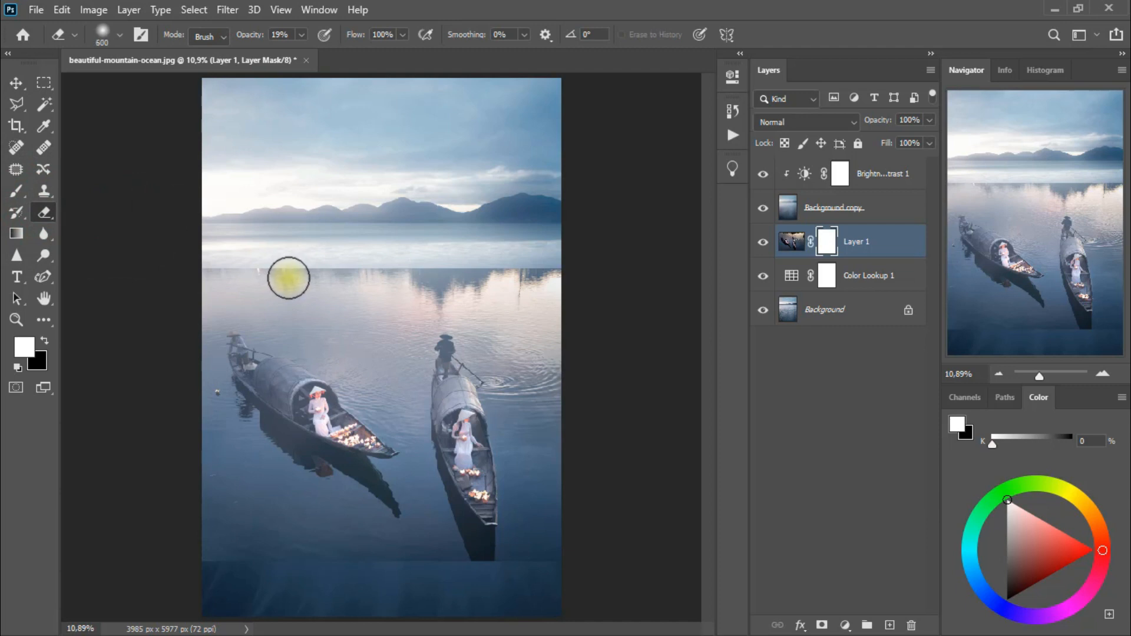
mouse_move(325, 267)
mouse_down()
mouse_move(202, 270)
mouse_move(289, 274)
mouse_up()
drag(289, 274, 406, 279)
mouse_move(406, 279)
mouse_down()
mouse_move(480, 289)
mouse_move(334, 272)
mouse_up()
mouse_move(239, 273)
mouse_down()
mouse_move(517, 297)
mouse_move(538, 277)
mouse_move(218, 272)
mouse_move(356, 298)
mouse_move(548, 273)
mouse_up()
Step: Erase along the lower edge of the boats layer on its mask, blending the water beneath the boats into the background
drag(554, 554, 522, 574)
mouse_move(477, 582)
mouse_down()
mouse_move(485, 600)
mouse_move(462, 571)
mouse_up()
drag(459, 572, 547, 555)
mouse_move(522, 560)
mouse_down()
mouse_move(460, 580)
mouse_move(236, 549)
mouse_up()
mouse_move(276, 530)
mouse_down()
mouse_move(330, 552)
mouse_move(288, 515)
mouse_up()
drag(205, 555, 305, 558)
drag(333, 560, 373, 567)
mouse_move(389, 569)
mouse_down()
mouse_move(417, 570)
mouse_move(425, 548)
mouse_up()
drag(398, 555, 325, 550)
mouse_move(430, 568)
mouse_down()
mouse_move(342, 544)
mouse_move(532, 559)
mouse_move(564, 490)
mouse_up()
mouse_move(427, 569)
mouse_down()
mouse_move(333, 543)
mouse_move(345, 517)
mouse_up()
Step: Fade the remaining upper part of the boats layer's water just below the horizon on the mask
mouse_move(519, 269)
mouse_down()
mouse_move(542, 272)
mouse_move(505, 265)
mouse_up()
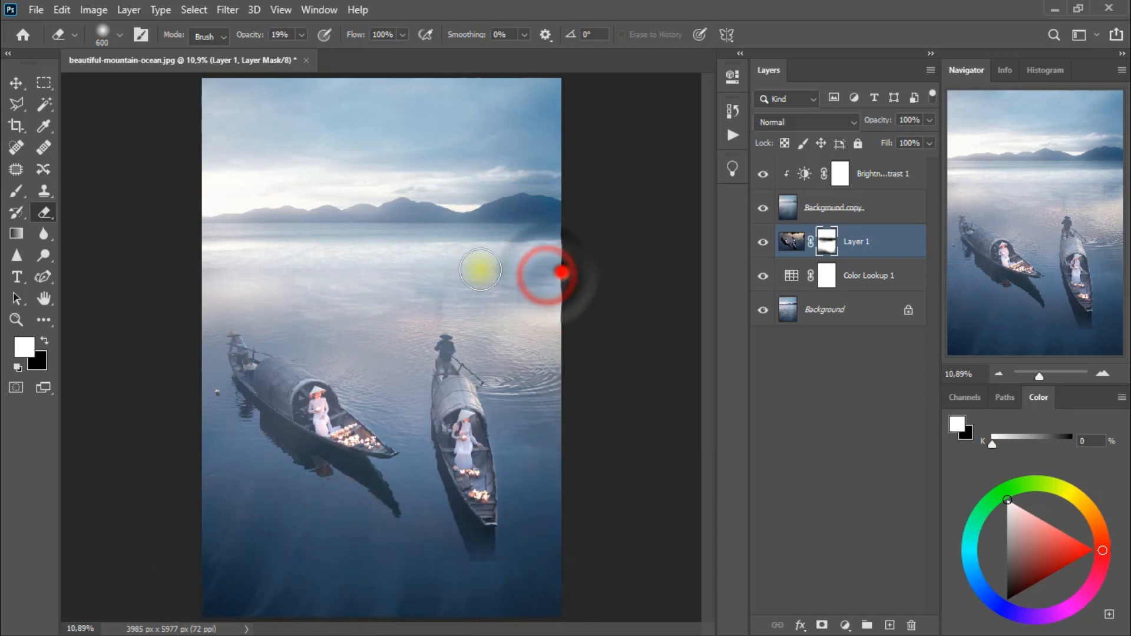
drag(505, 266, 558, 267)
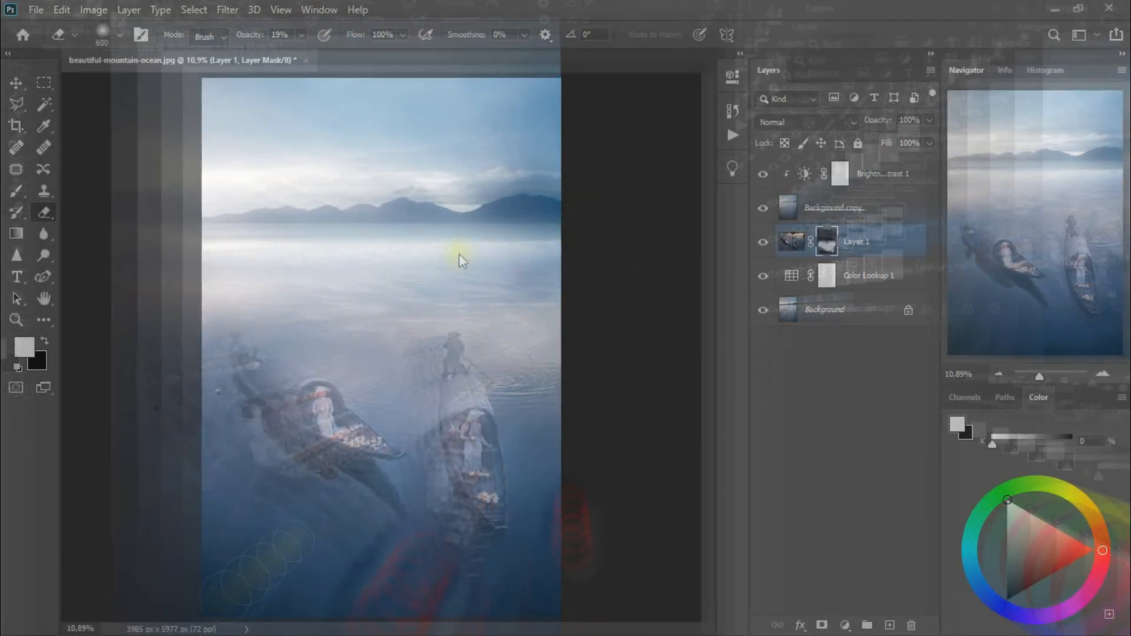
click(467, 252)
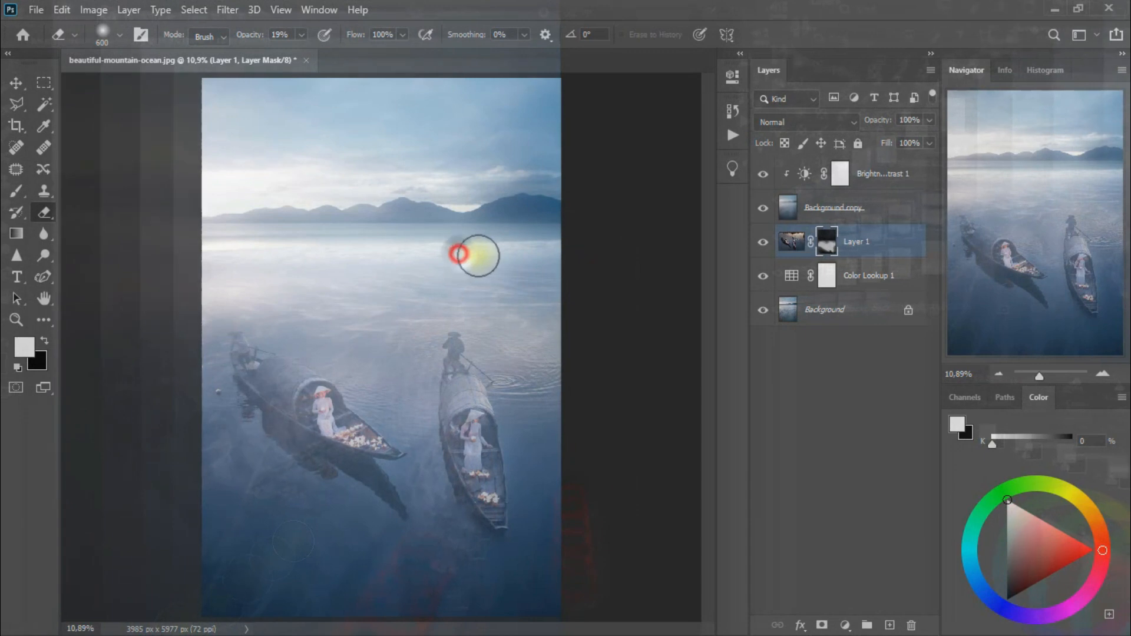
click(498, 257)
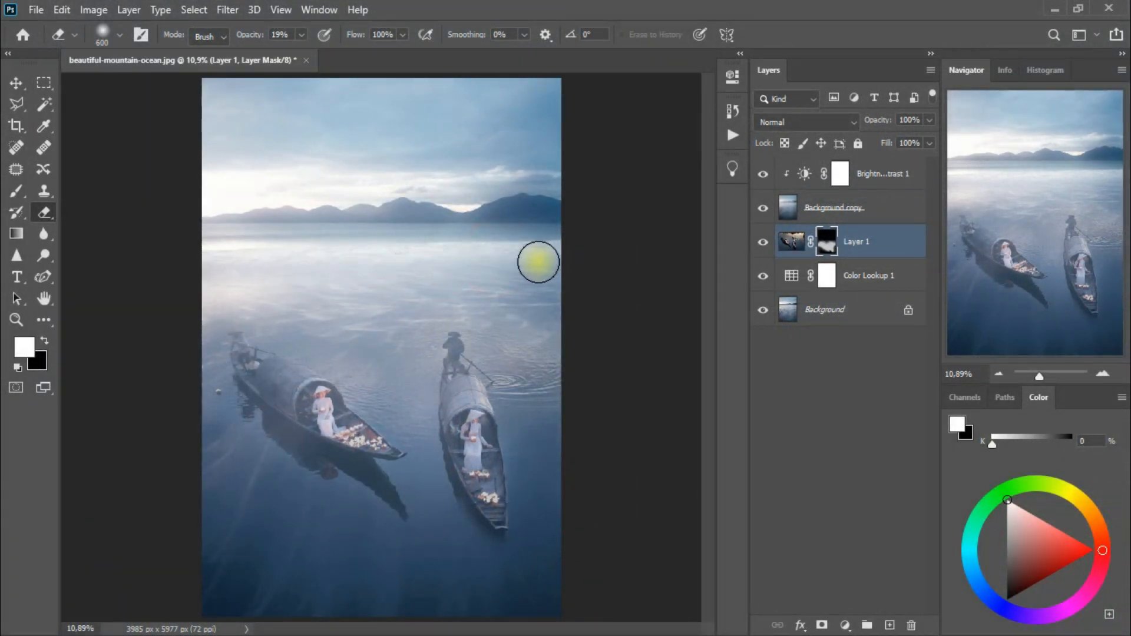
Step: Inspect the masked areas of the boats layer with the red mask overlay switched on and off
click(17, 83)
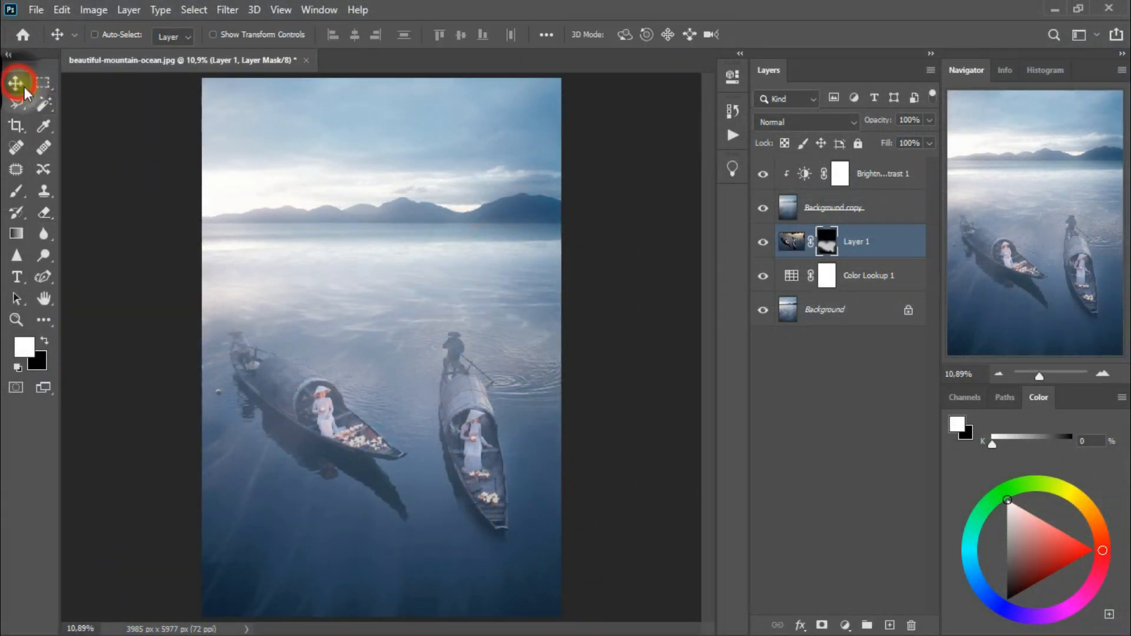
key(x)
key(backslash)
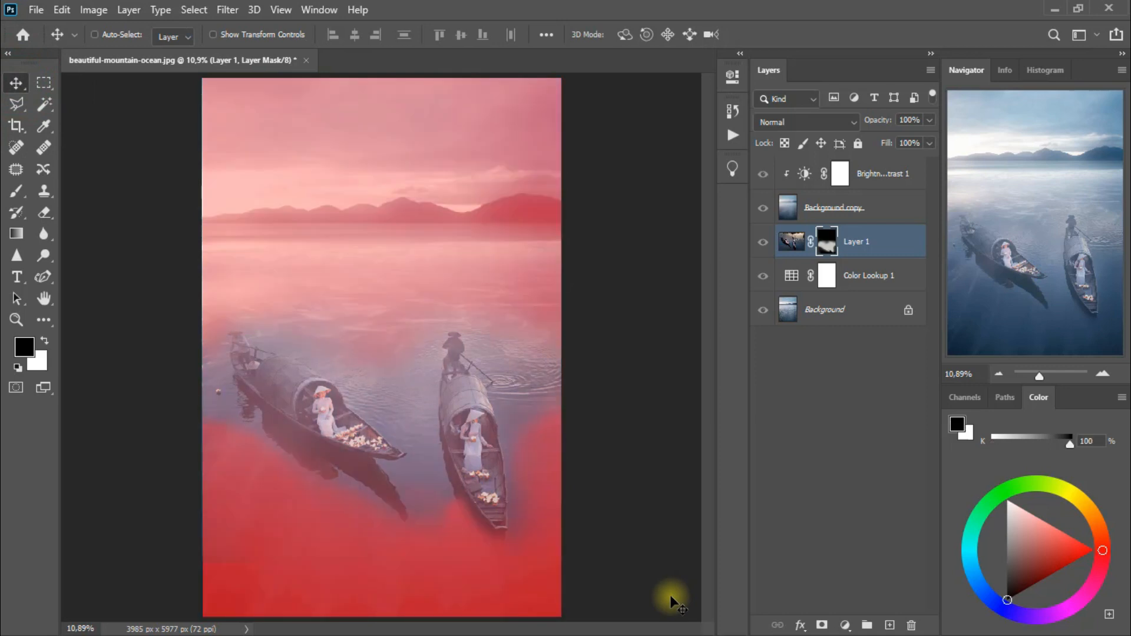
key(backslash)
key(backslash)
key(x)
key(backslash)
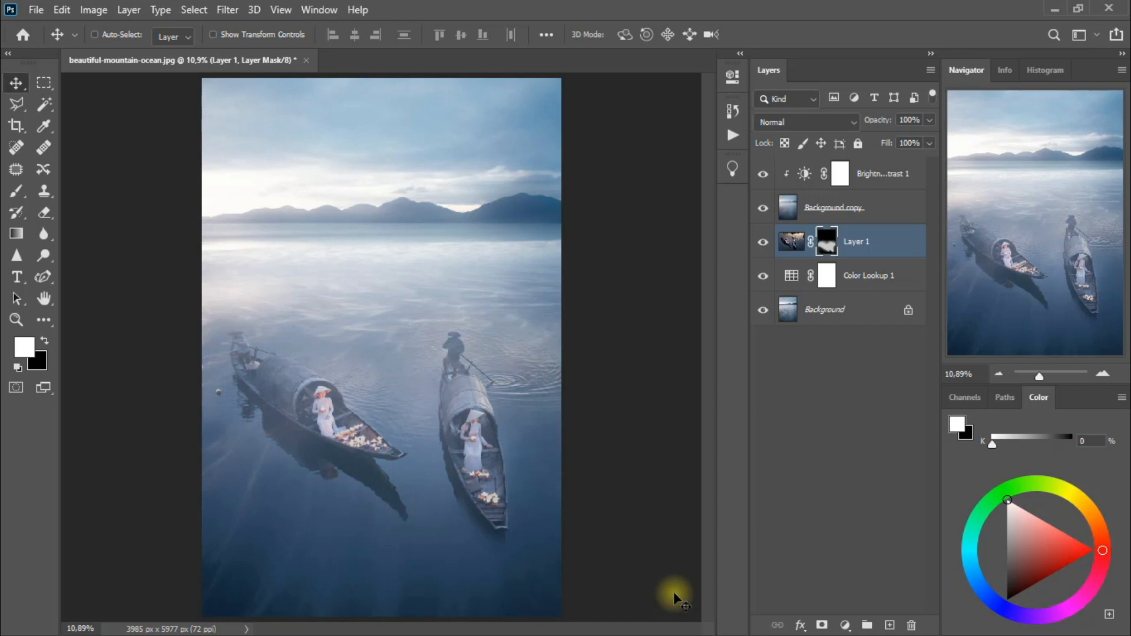
Step: Duplicate the masked boats layer, clip the copy to the original, and set its blend mode to Soft Light
key(ctrl+j)
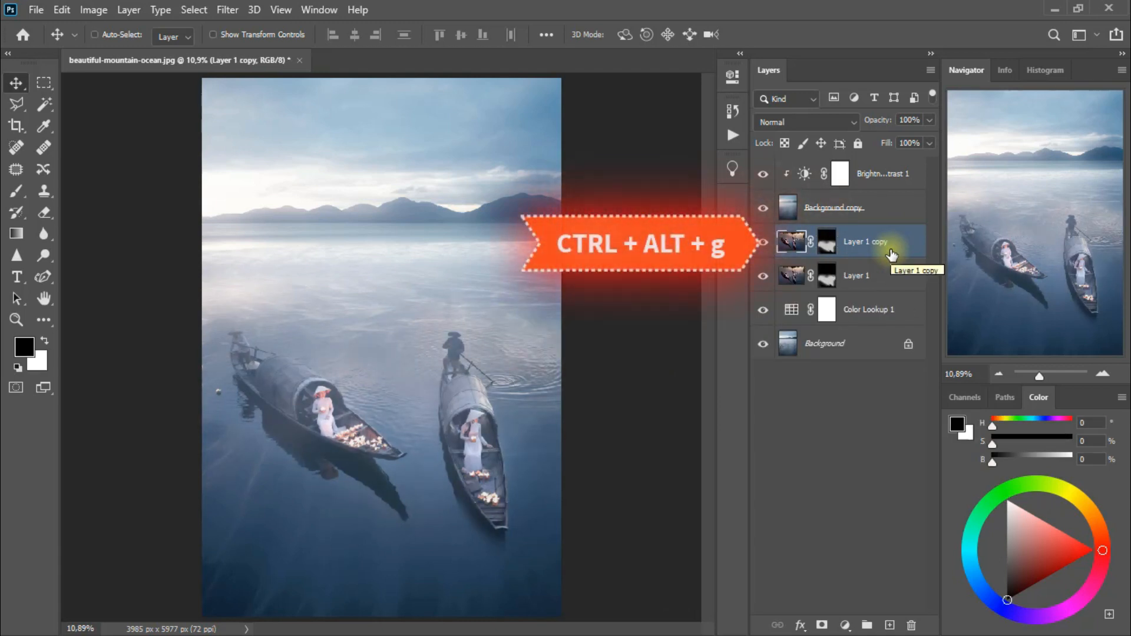
key(ctrl+alt+g)
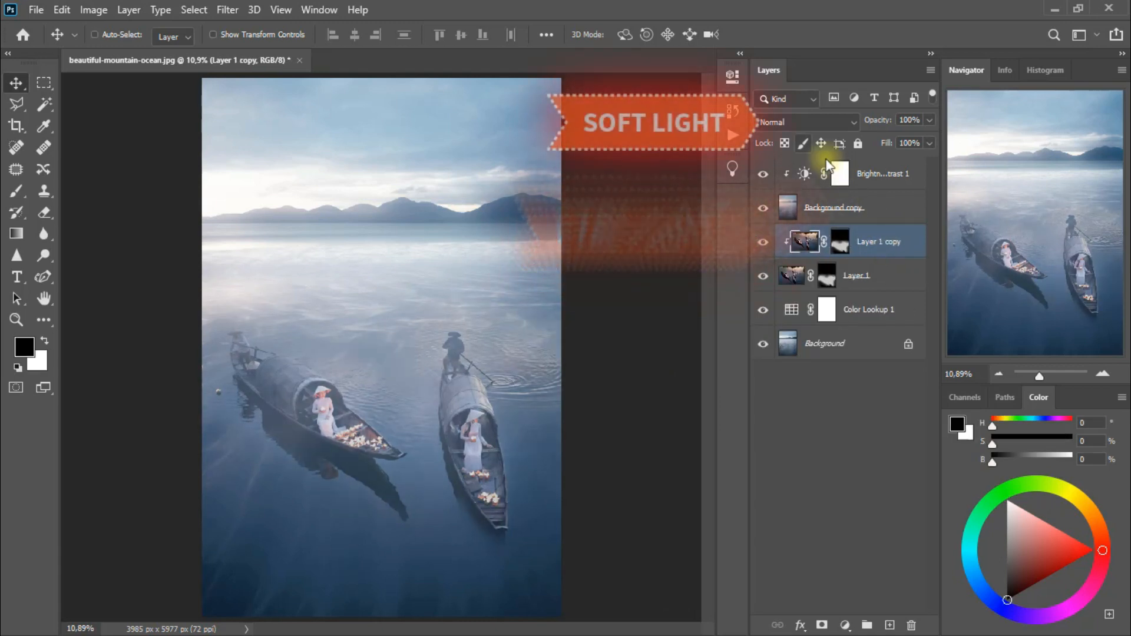
click(801, 122)
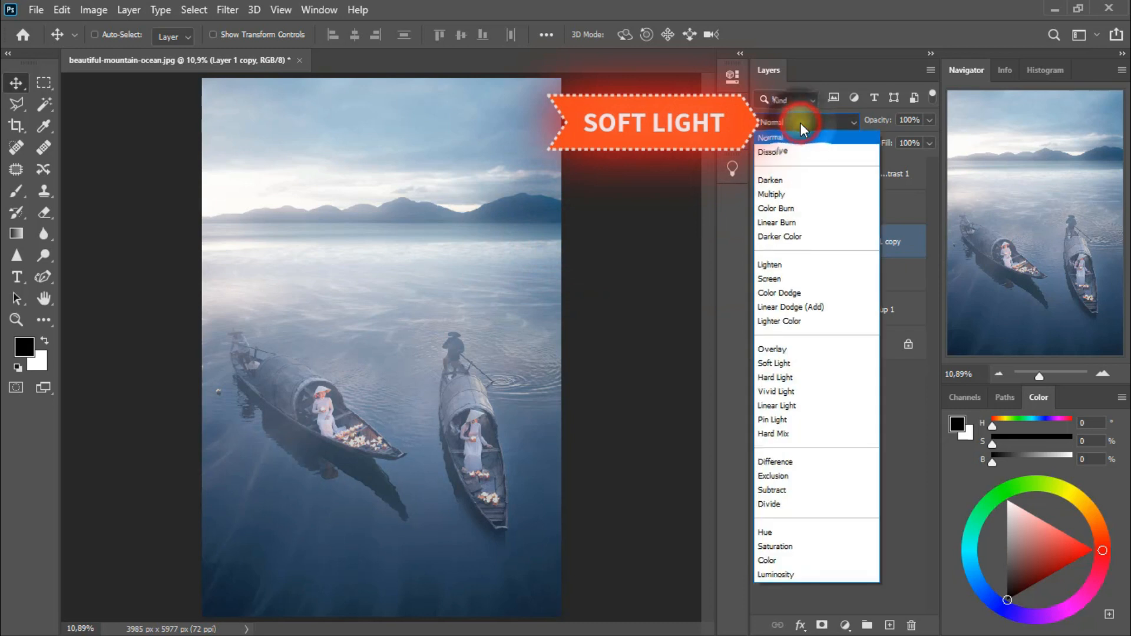
click(814, 363)
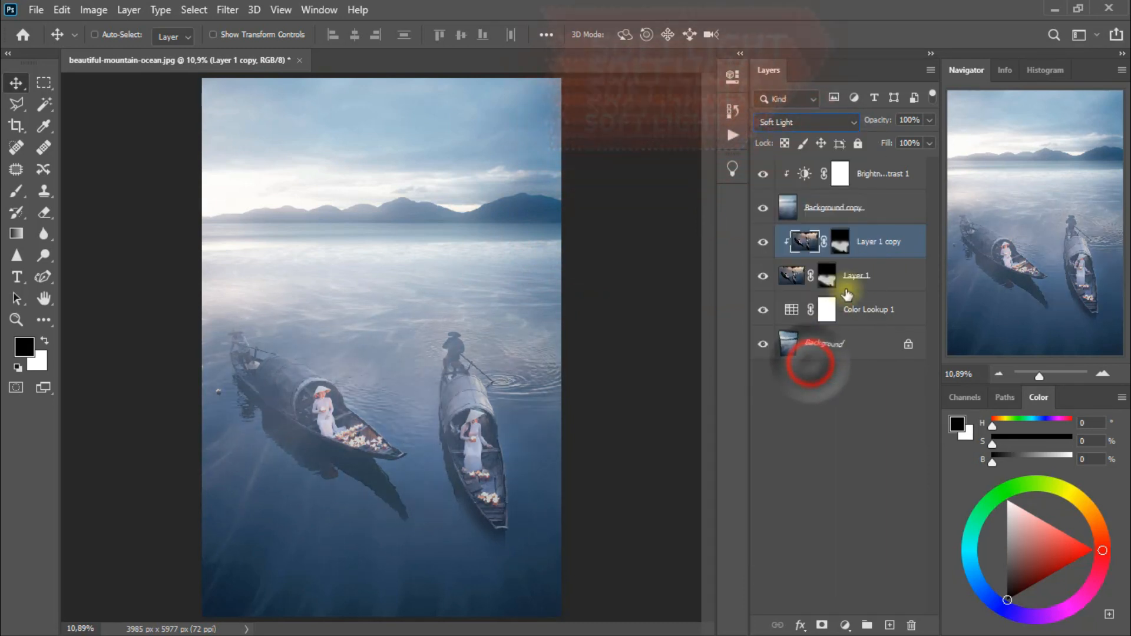
Step: Lower the Soft Light boats copy's opacity to 25% and compare the image with and without it
drag(925, 123, 862, 144)
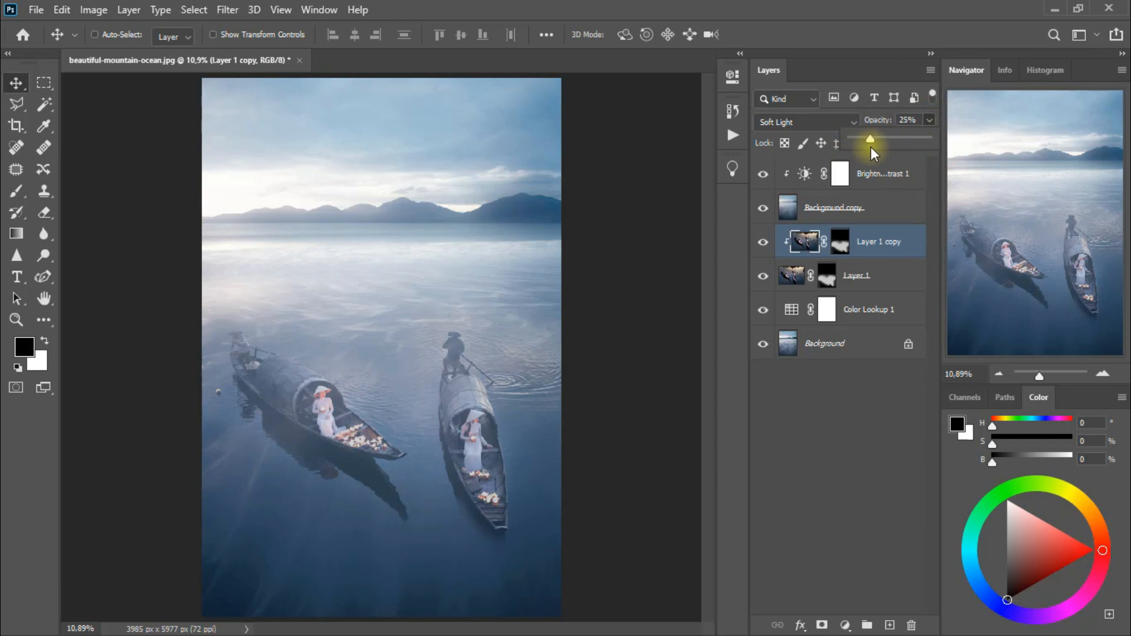
click(763, 243)
click(764, 244)
click(765, 244)
click(764, 244)
click(764, 244)
click(764, 244)
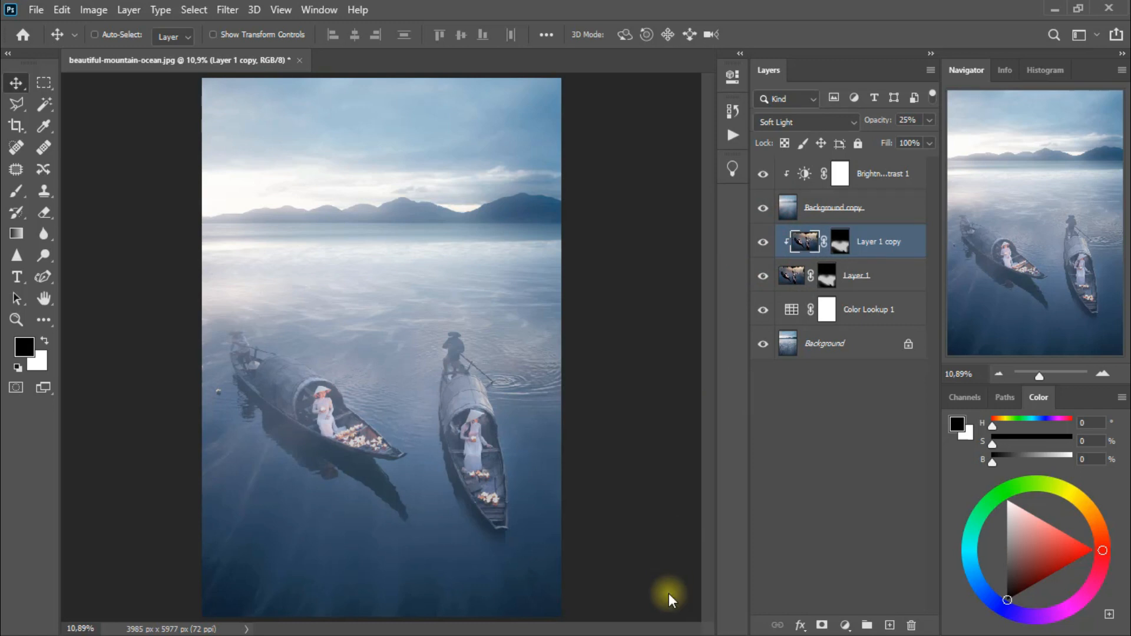
Step: Add a Color Lookup adjustment above the boats copy, clipped to the boats layers, using the filmstock_50.3dl LUT
click(846, 625)
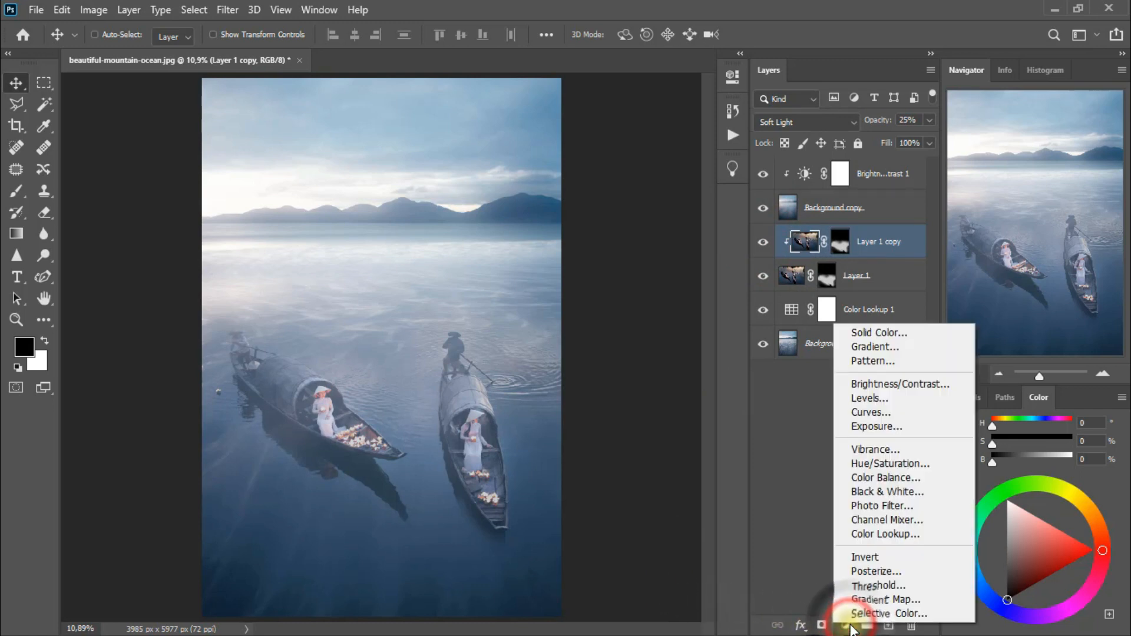
click(914, 535)
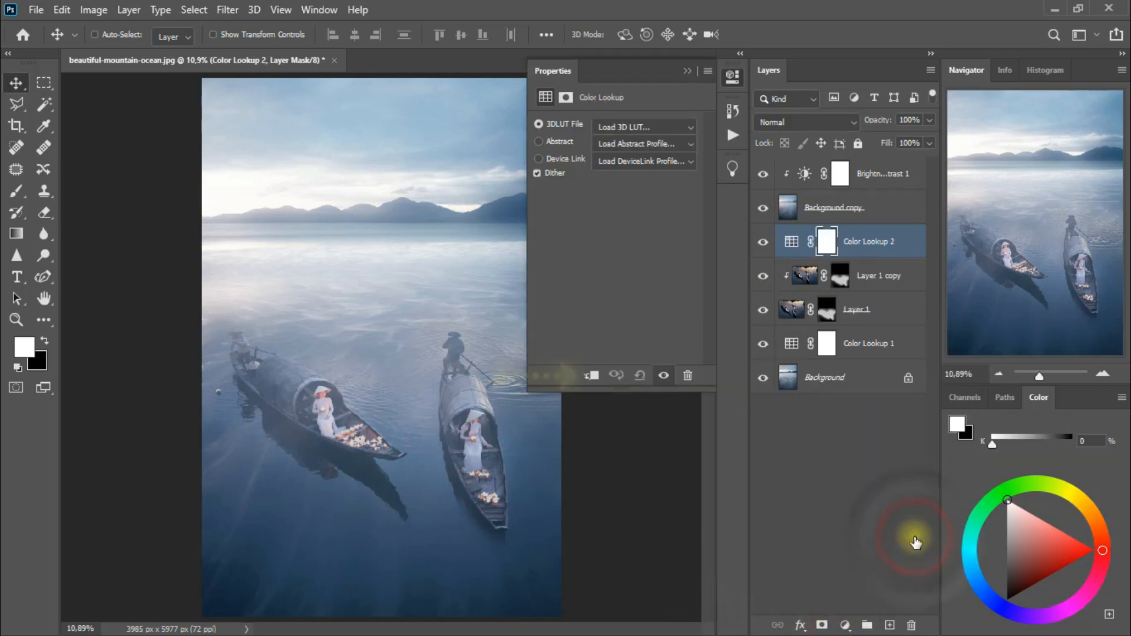
click(594, 377)
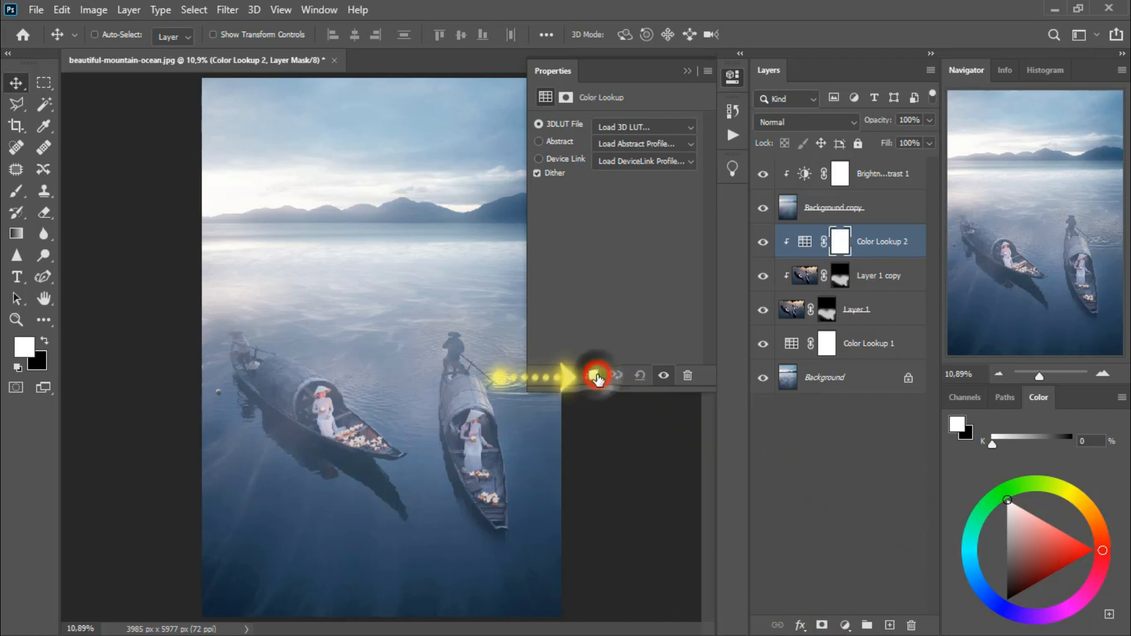
click(644, 124)
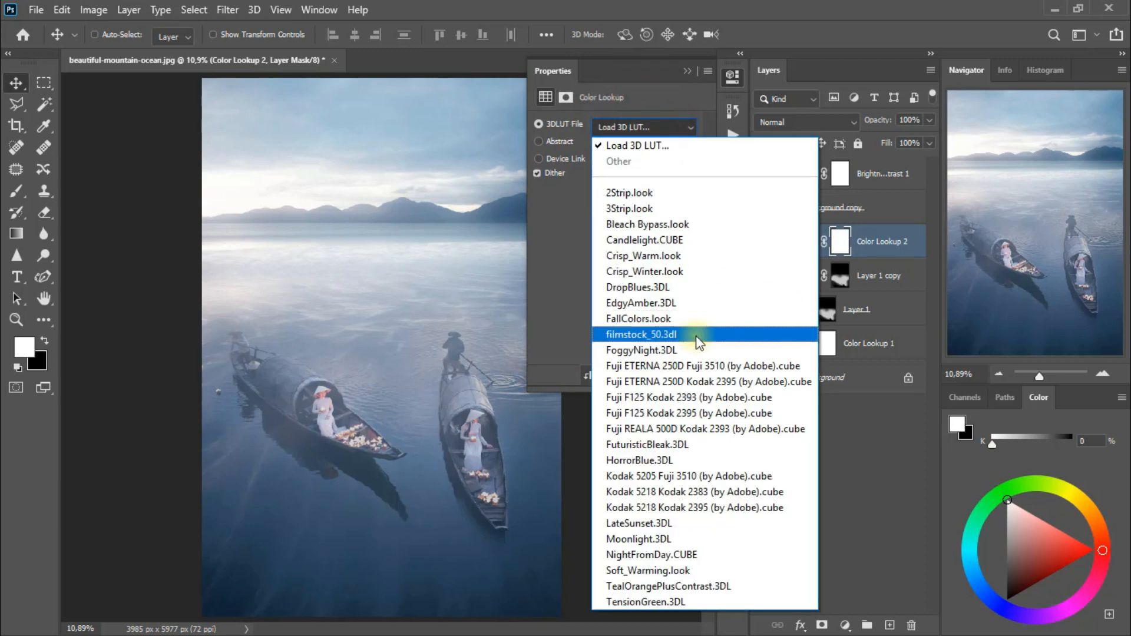
click(697, 337)
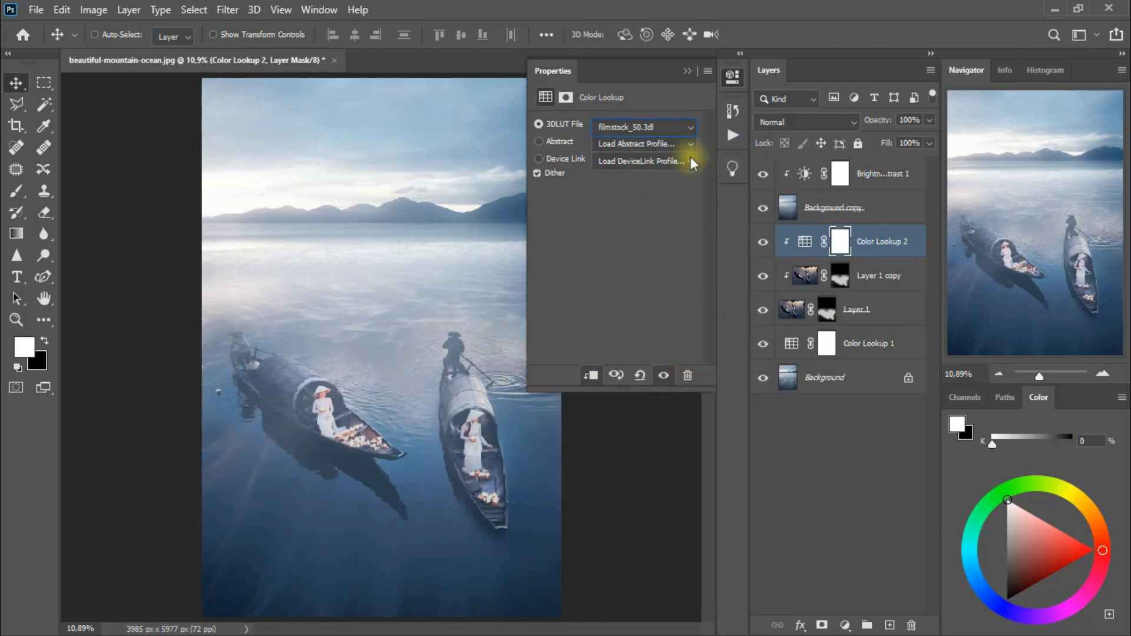
click(688, 72)
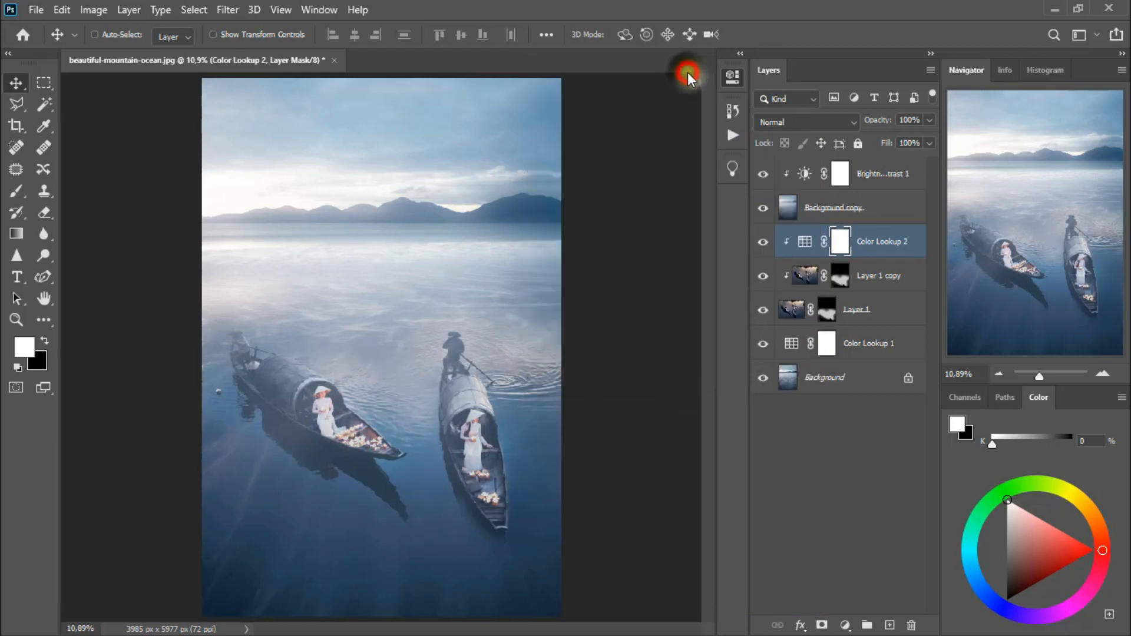
Step: Set the clipped Color Lookup layer to Darken at 52% opacity and compare the image with and without it
click(802, 122)
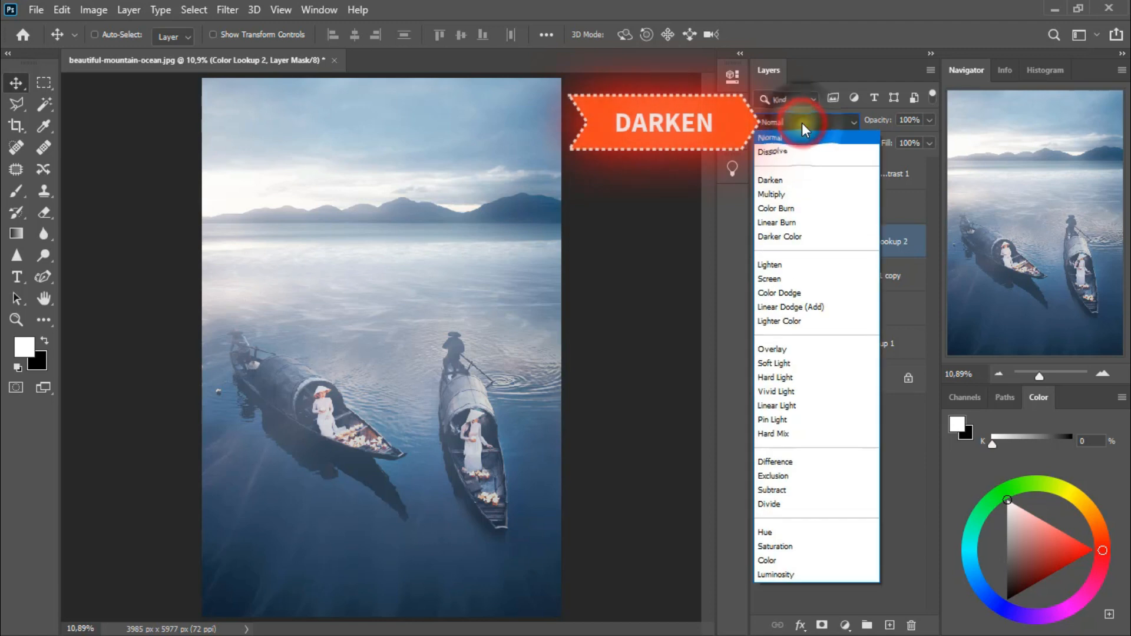
key(Down)
key(Down)
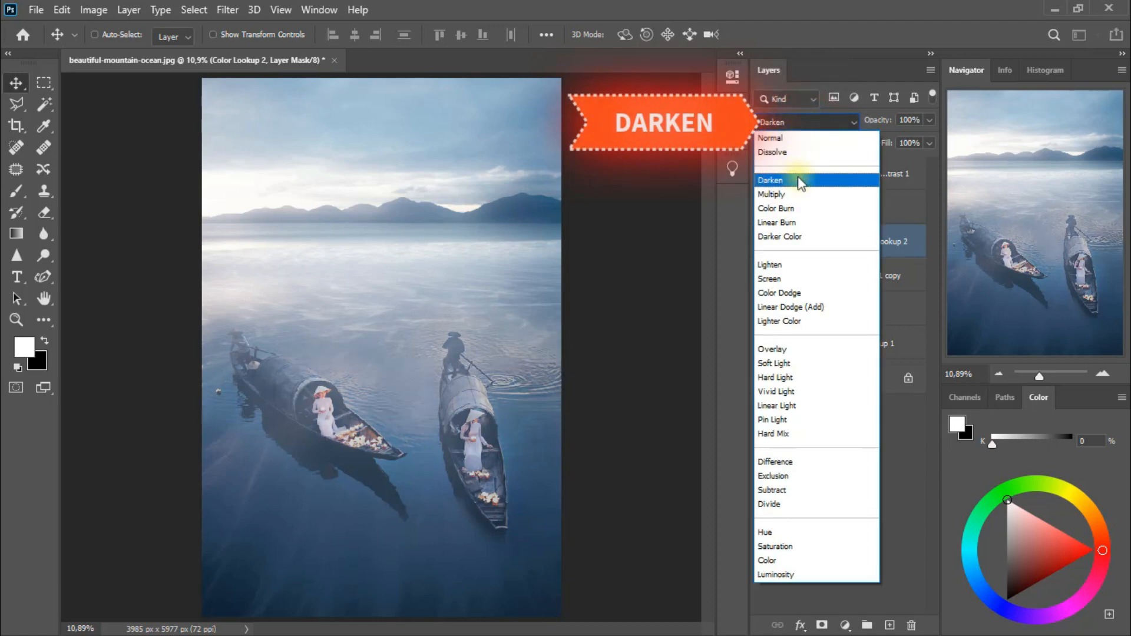
click(801, 180)
click(930, 120)
drag(926, 139, 904, 141)
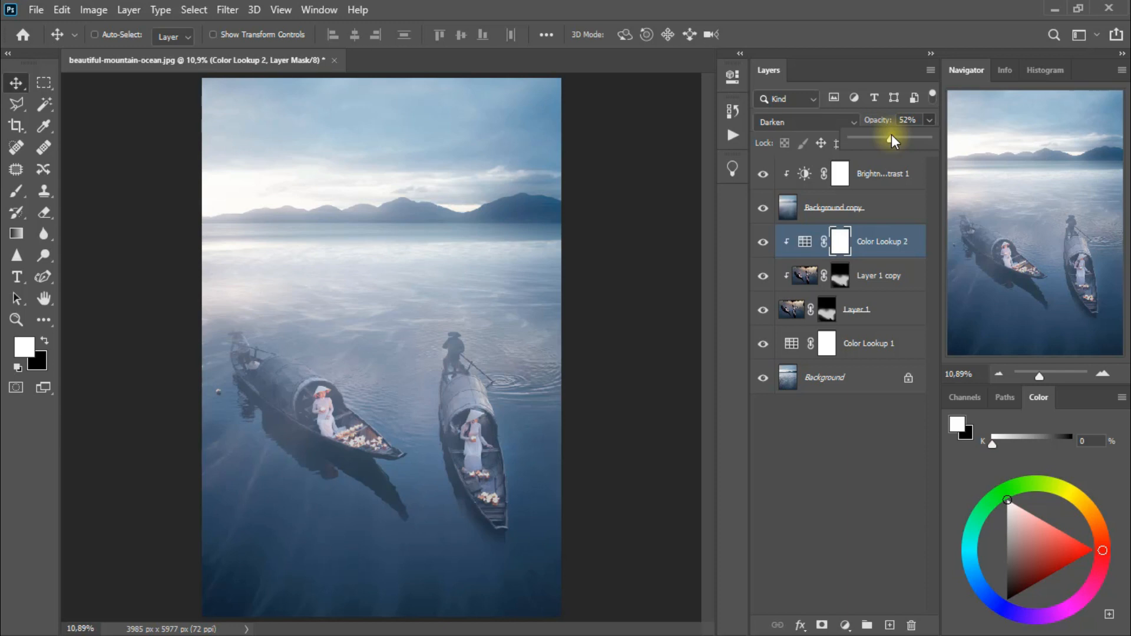
click(763, 242)
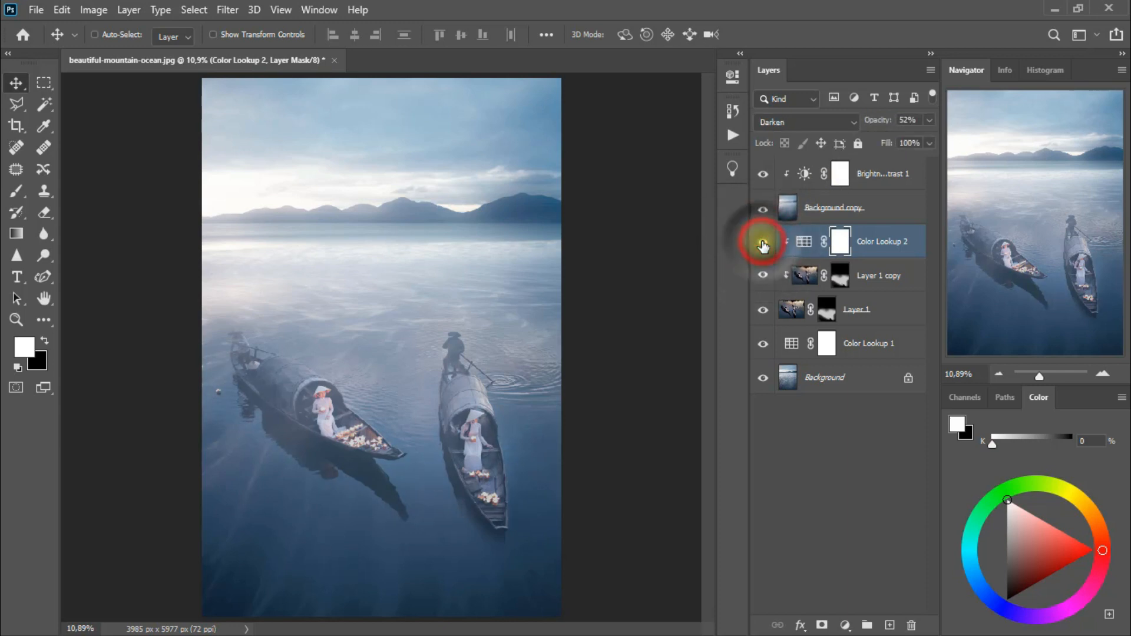
click(763, 242)
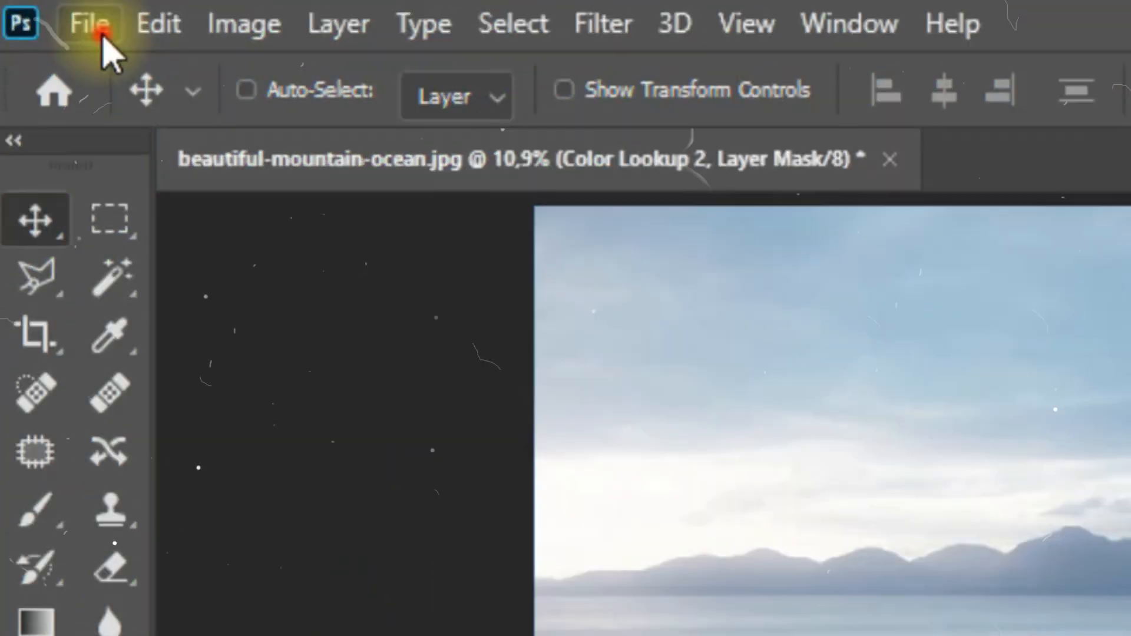
Step: Save the composite on the computer as the Photoshop file visual-poetry-candles.psd
click(50, 11)
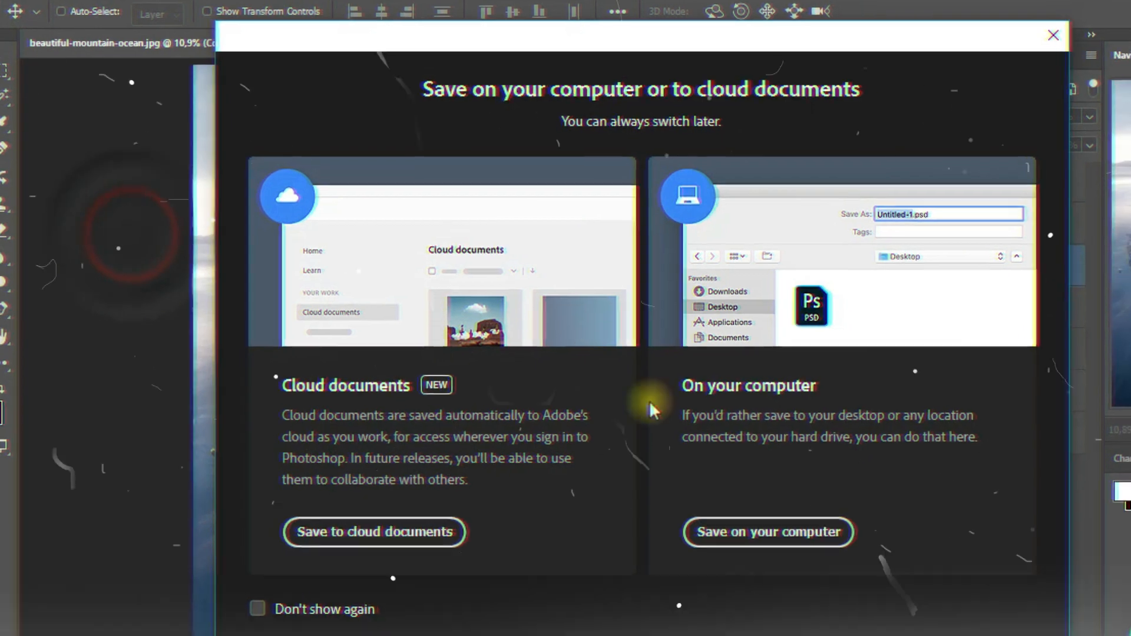
click(670, 487)
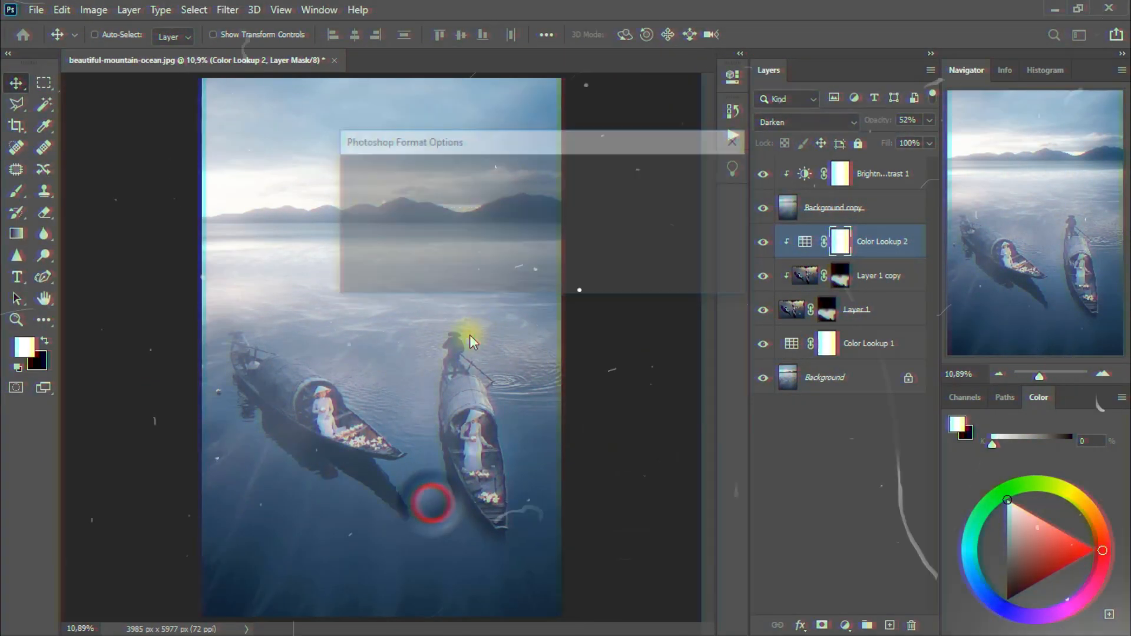
click(718, 171)
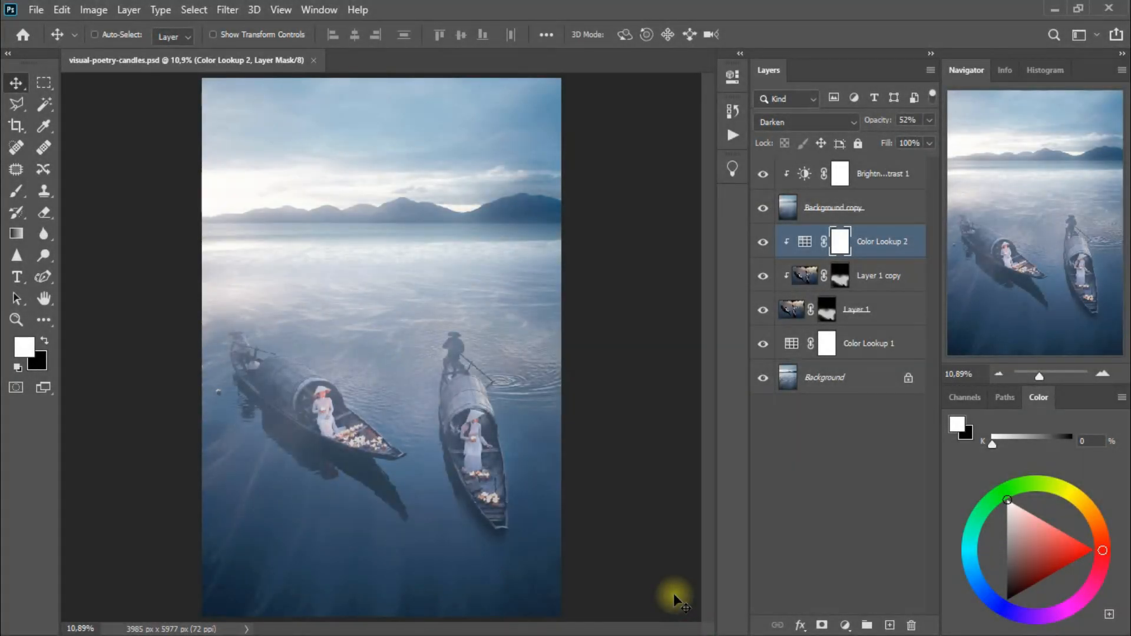
Step: Add an unclipped Color Lookup adjustment above the Brightness/Contrast layer, using the Crisp_Warm.look LUT
click(905, 187)
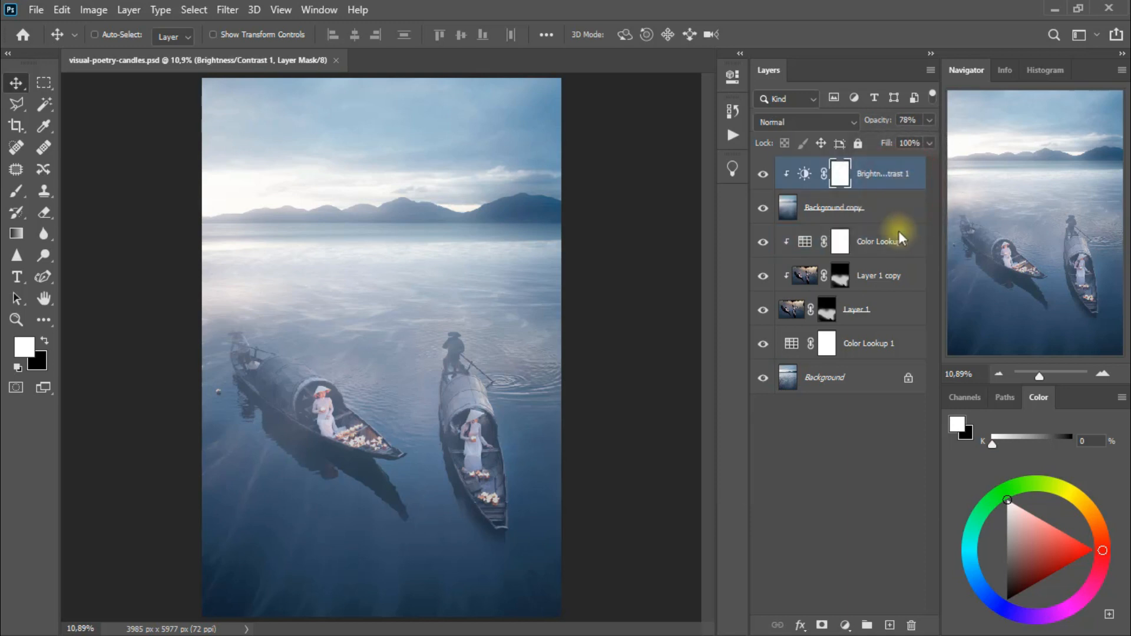
click(846, 624)
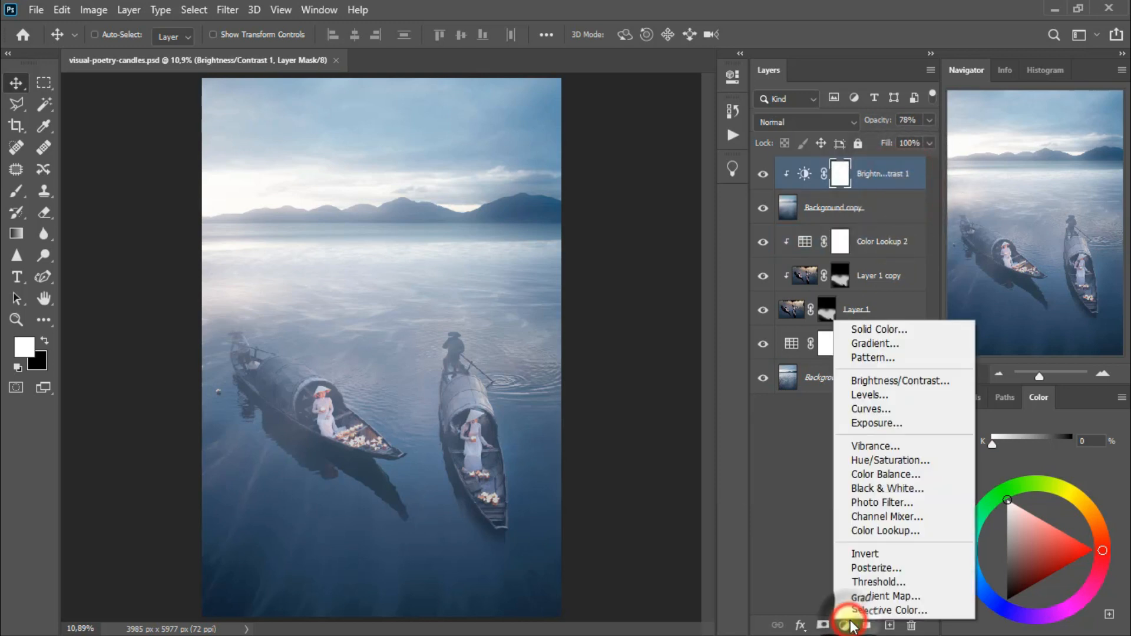
click(942, 534)
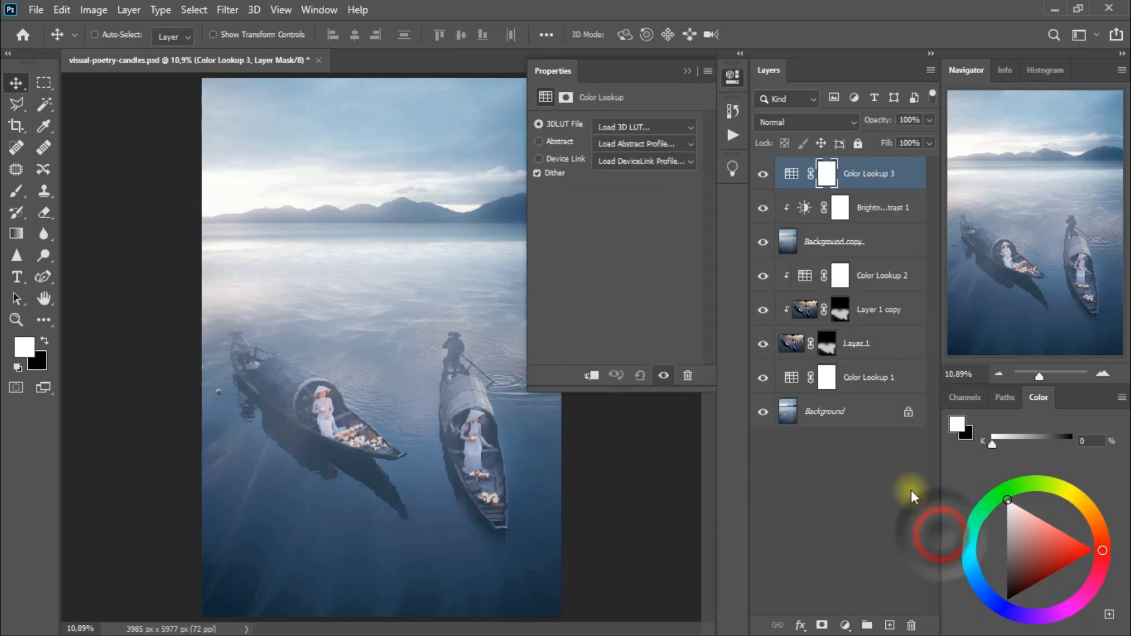
click(664, 125)
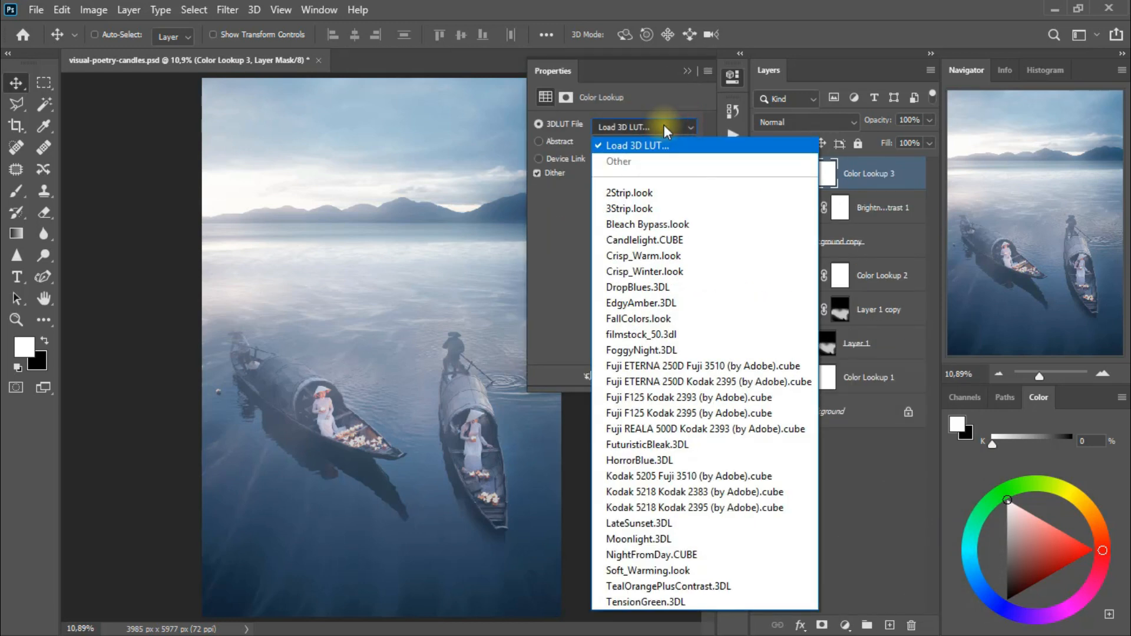
click(727, 256)
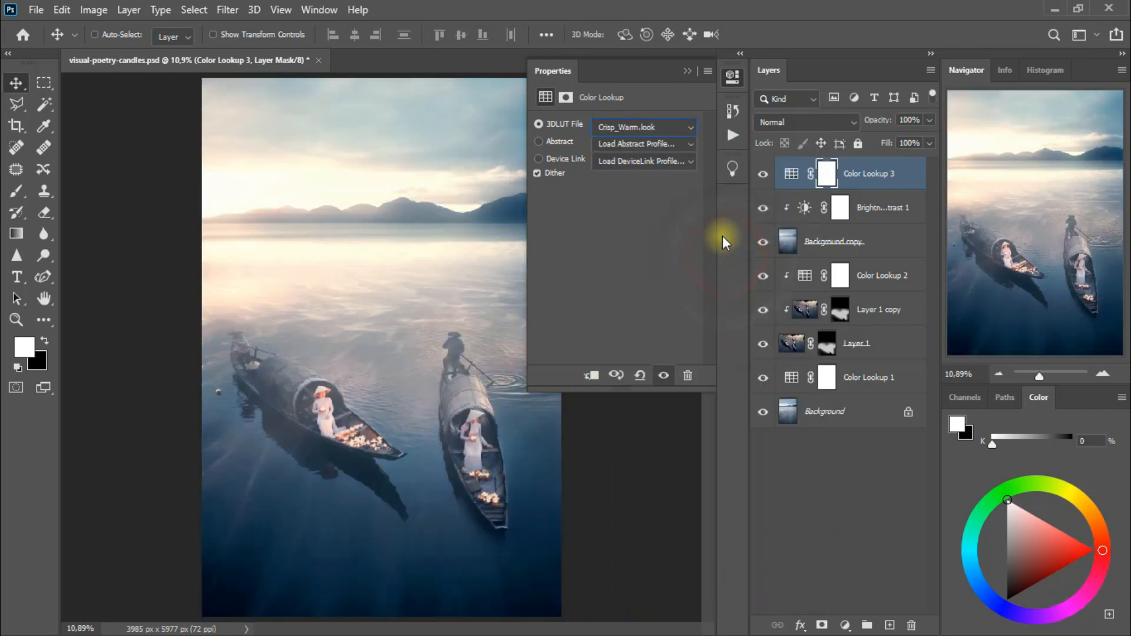
Step: Set the Crisp_Warm Color Lookup layer to the Color blend mode and compare the image with and without it
click(688, 72)
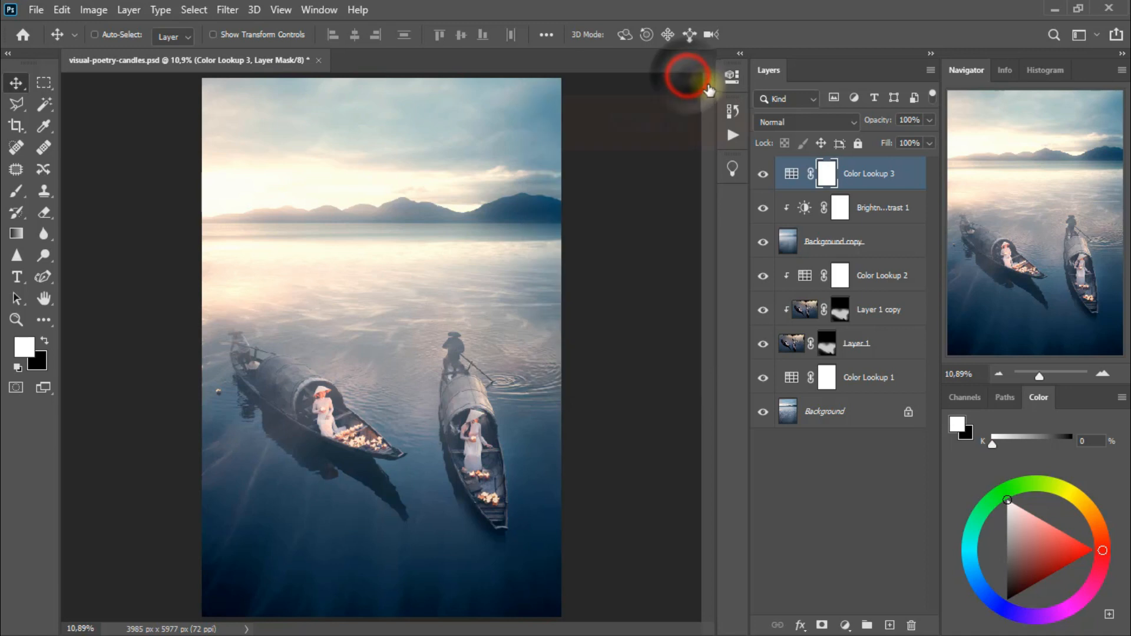
click(802, 123)
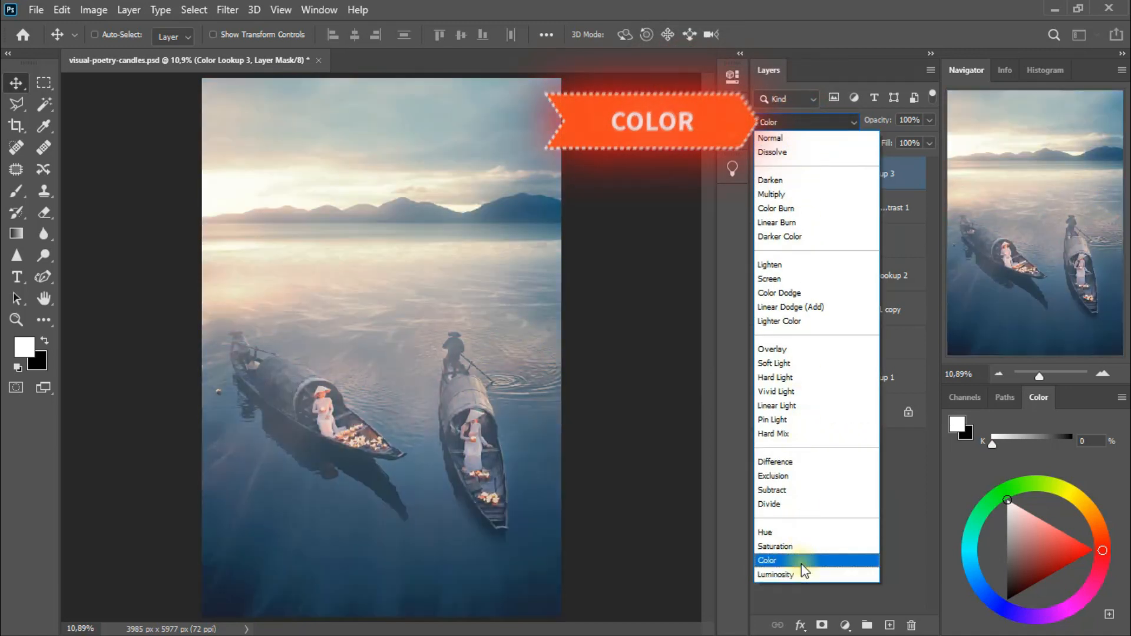
click(801, 561)
click(762, 181)
click(763, 181)
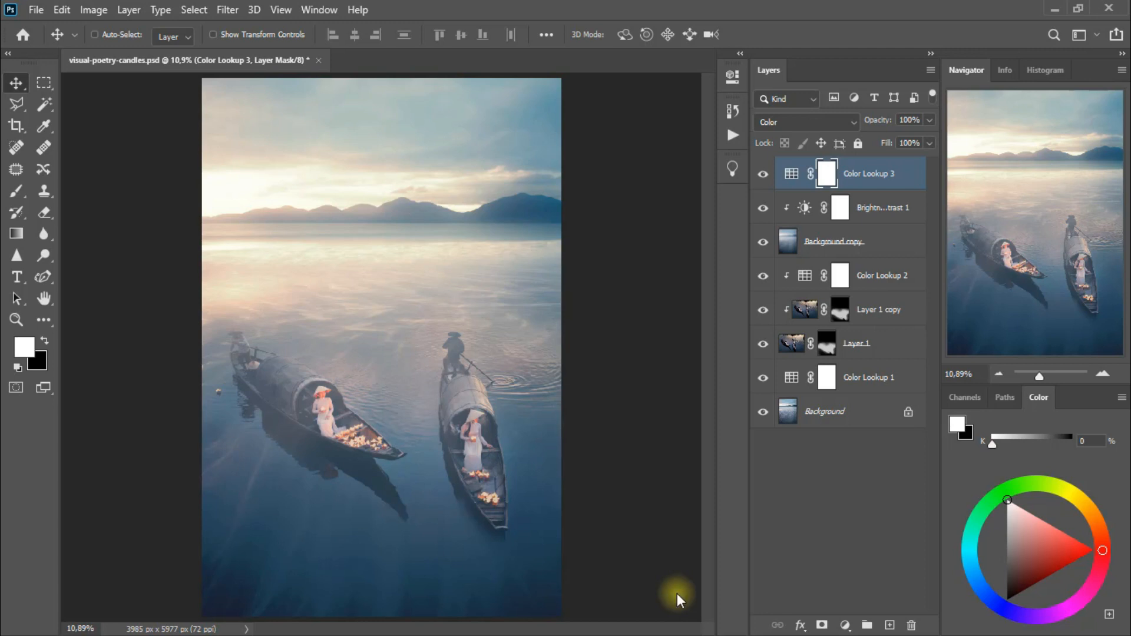
Step: Add another Color Lookup adjustment at the top of the layer stack, using the TensionGreen.3DL LUT
click(845, 625)
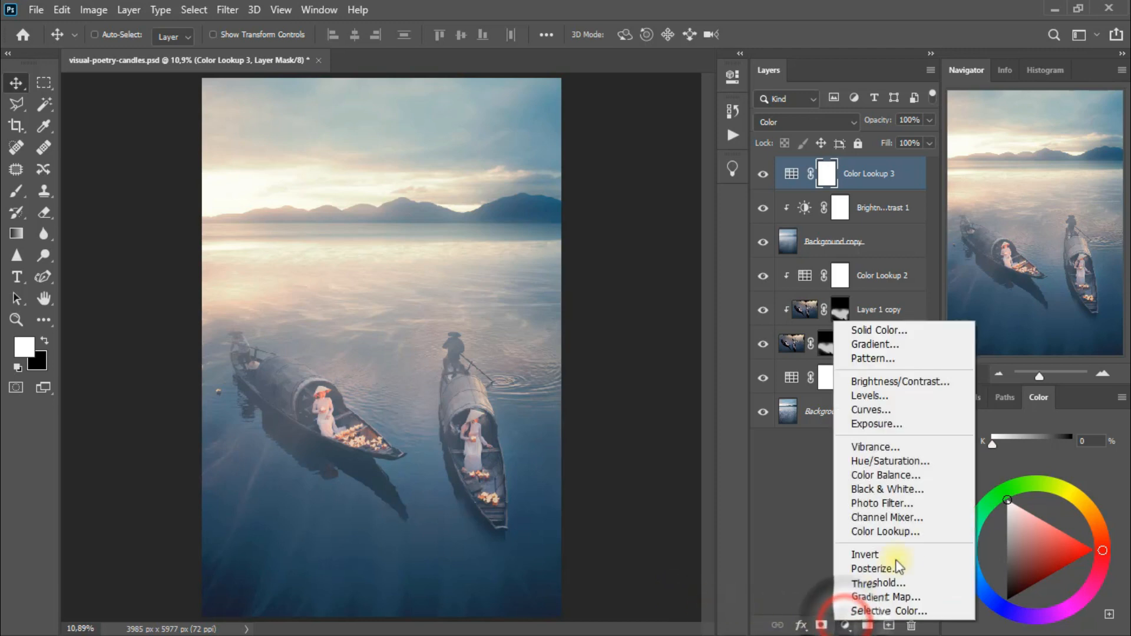
click(921, 531)
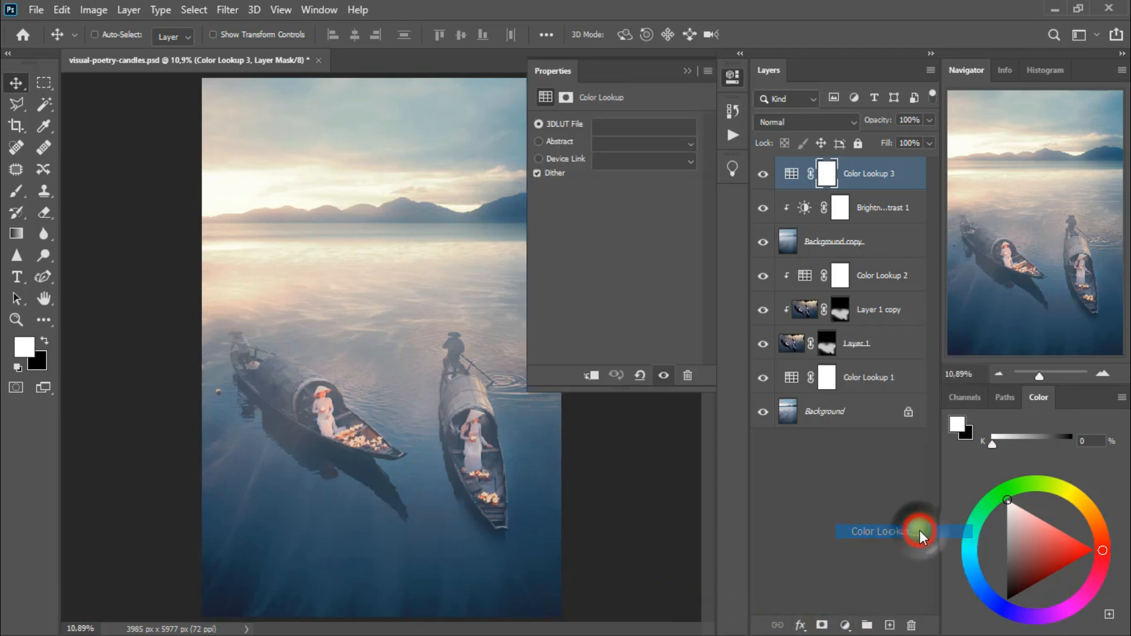
click(672, 129)
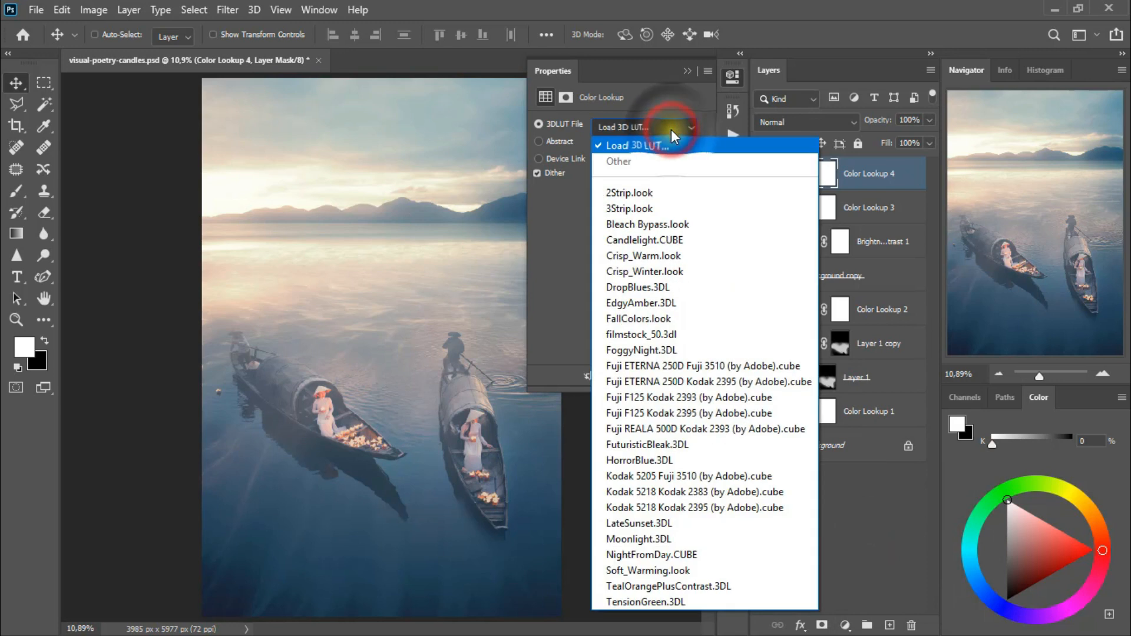
click(716, 603)
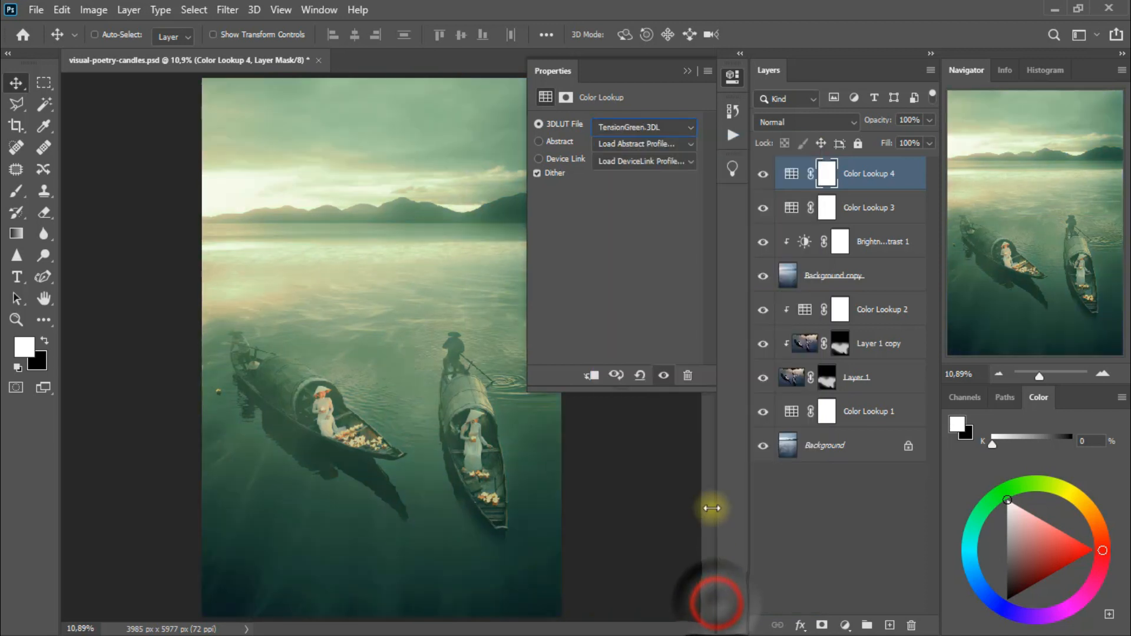
click(689, 72)
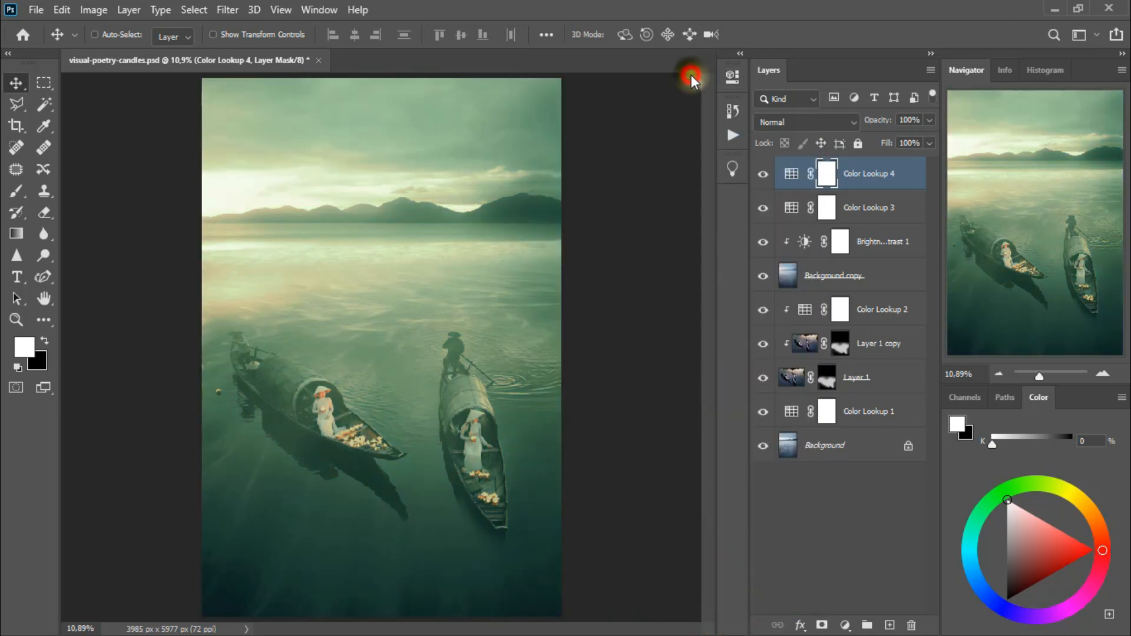
Step: Set the TensionGreen Color Lookup layer to the Luminosity blend mode and compare the image with and without it
click(790, 121)
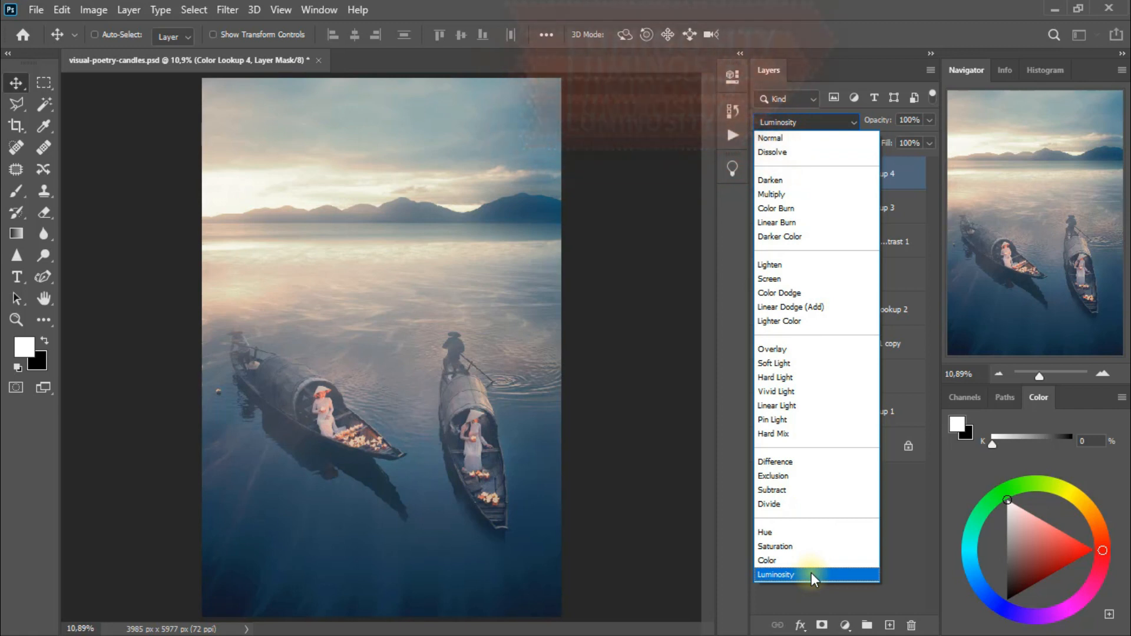
click(811, 573)
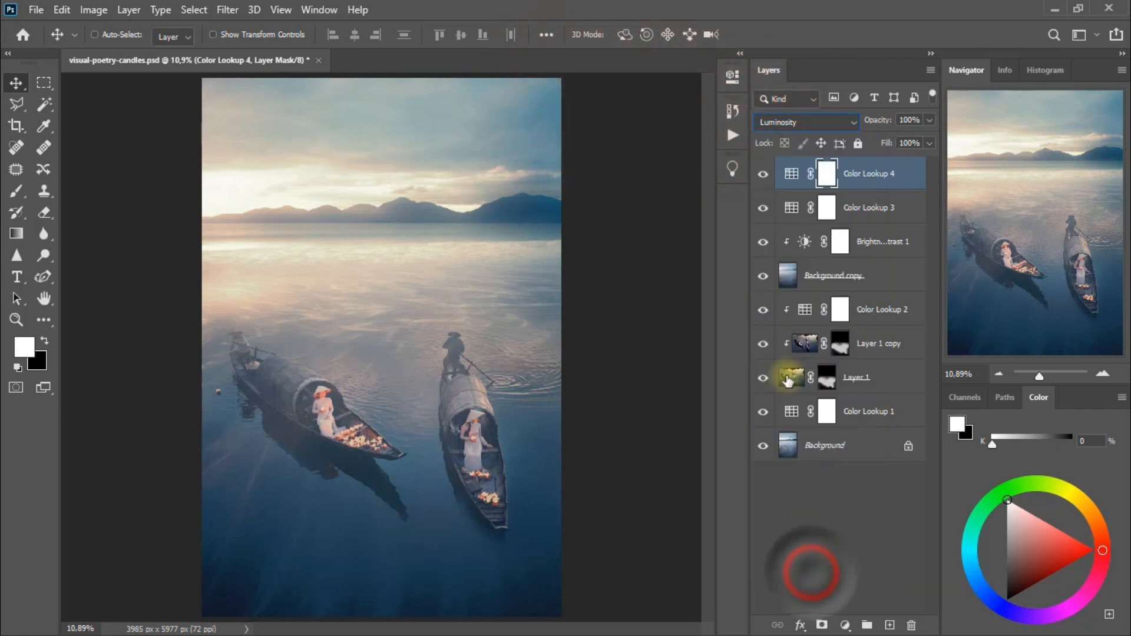
click(763, 175)
click(763, 176)
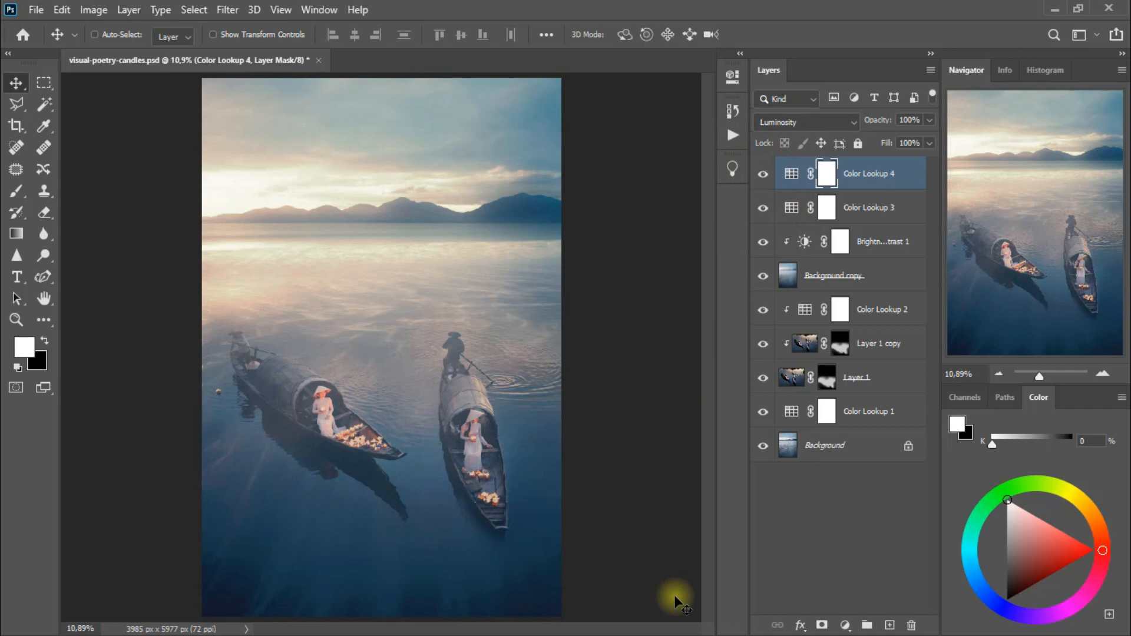
Step: Add a new empty layer above the TensionGreen Color Lookup layer and activate the Brush tool
click(890, 625)
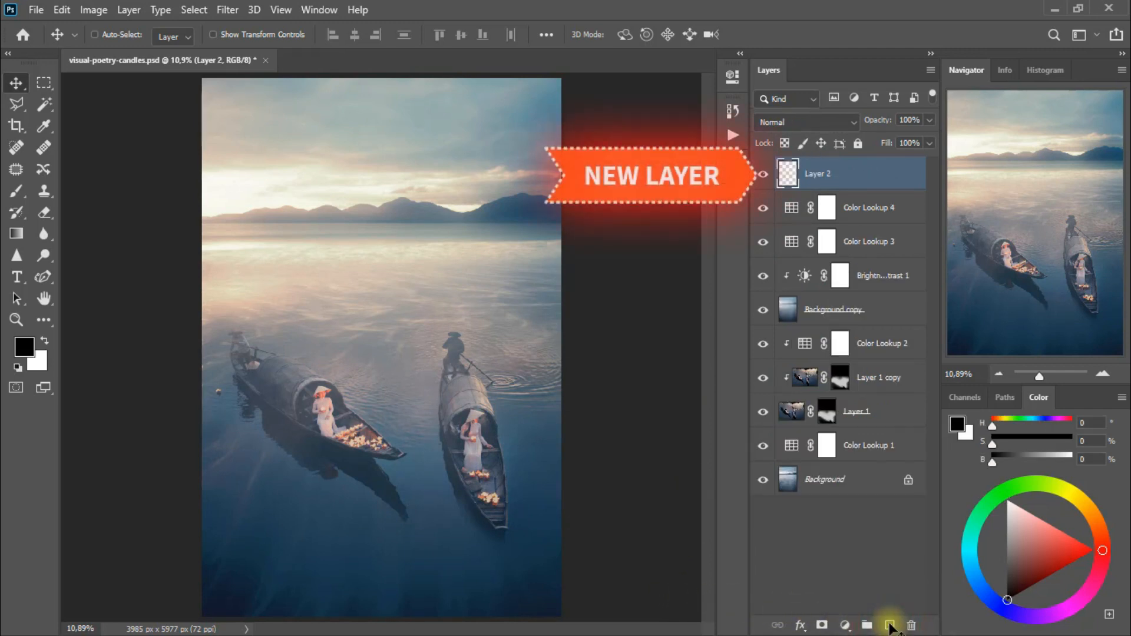
click(18, 194)
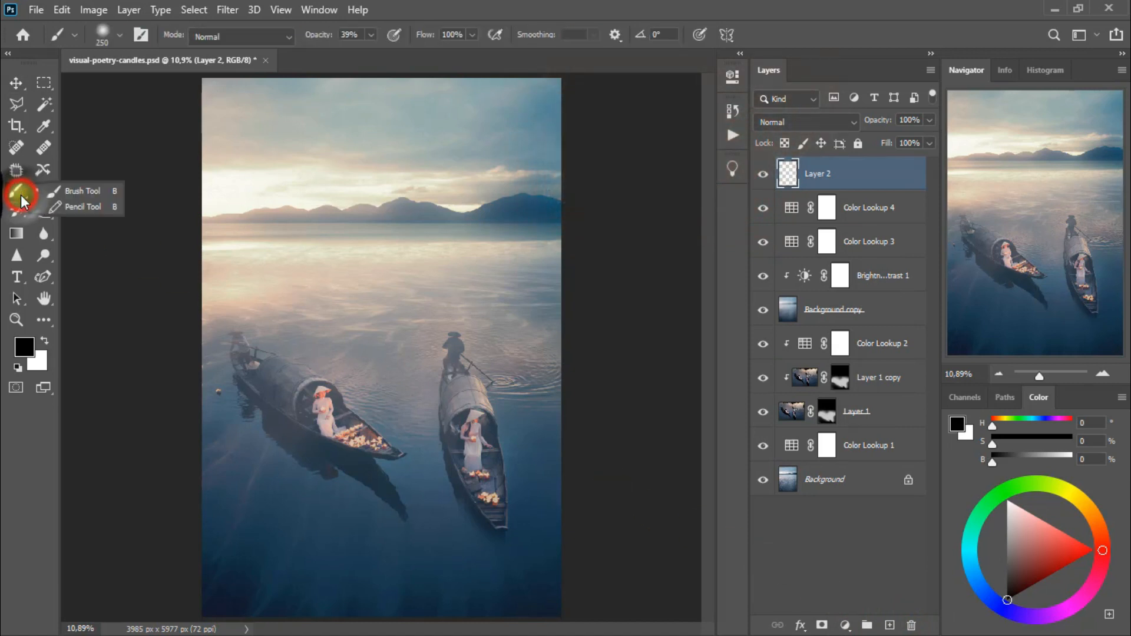
click(108, 192)
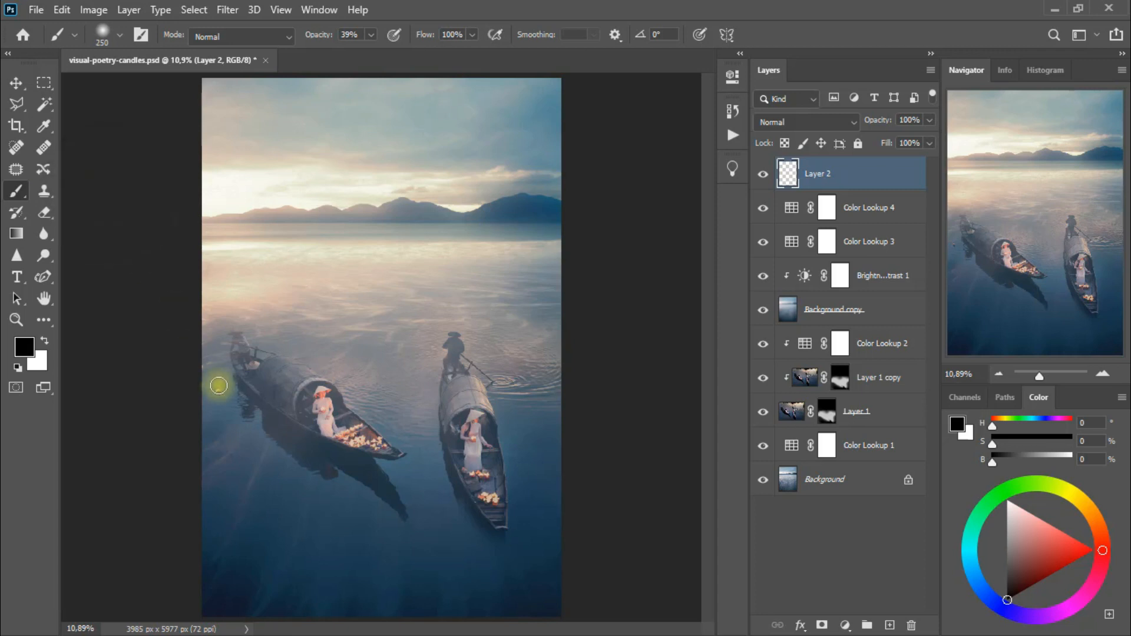
click(219, 386)
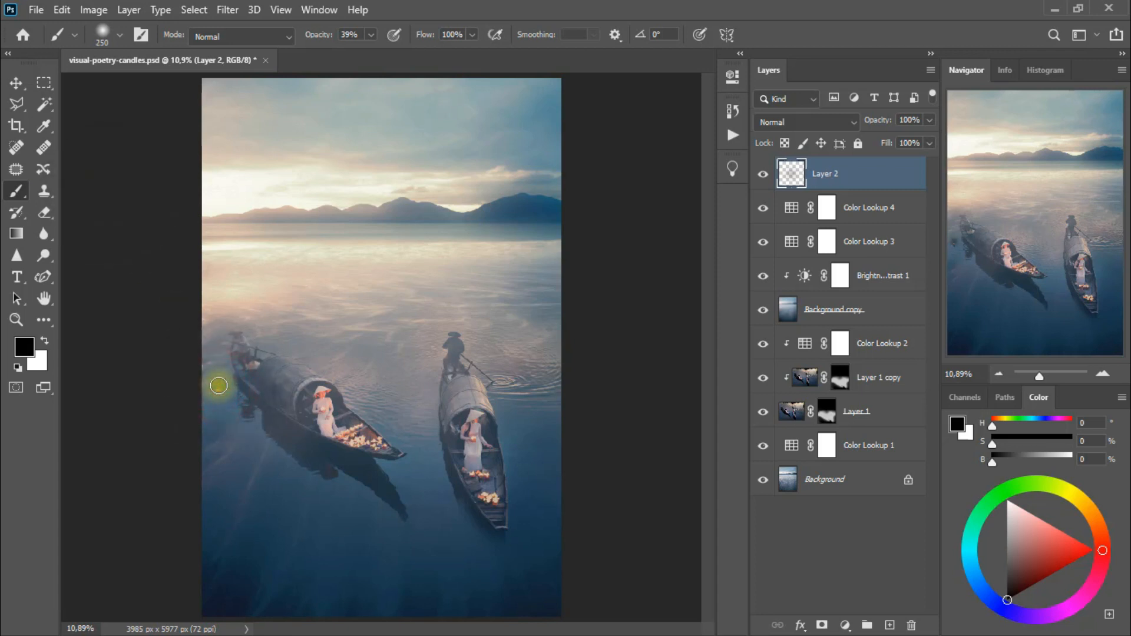
click(61, 10)
click(94, 22)
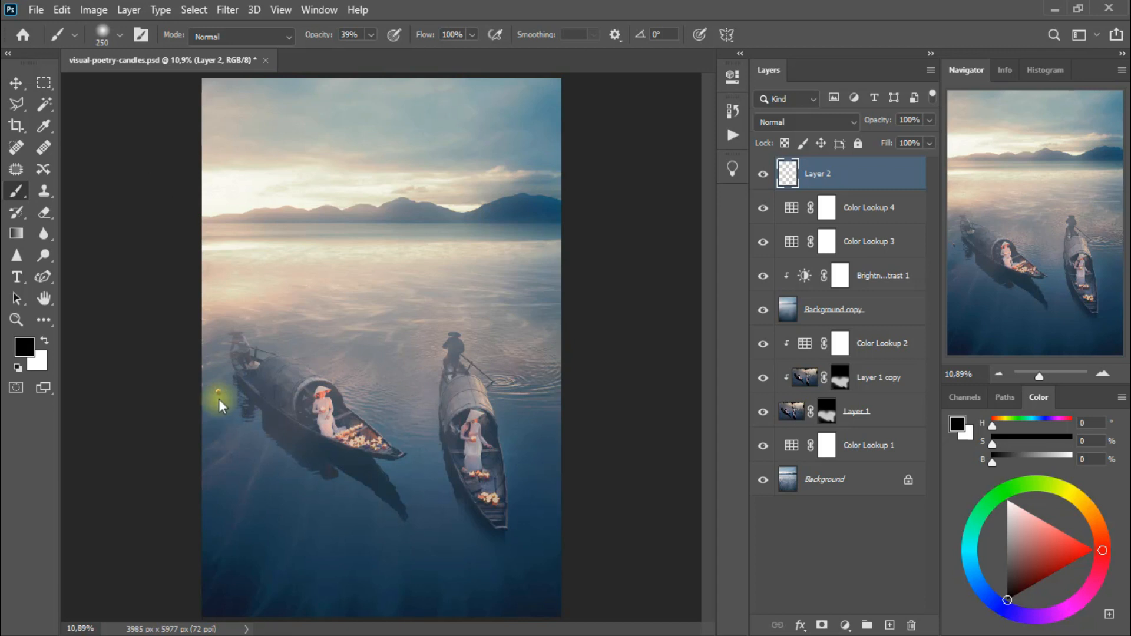
Step: Set the foreground colour to the orange ffae13
click(24, 348)
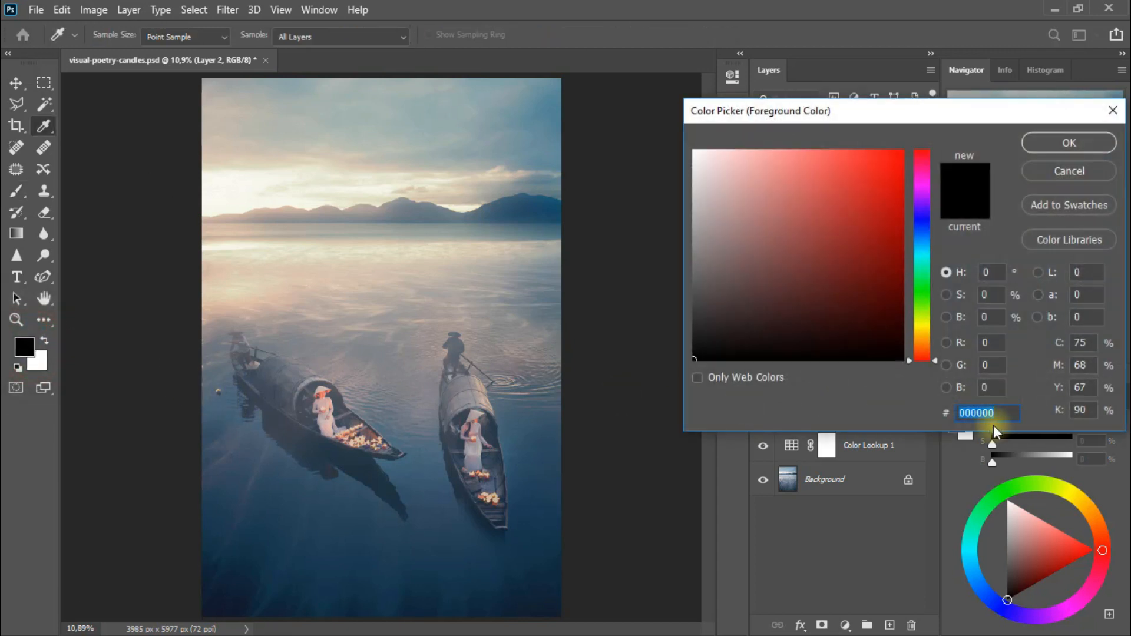
text(ffae13)
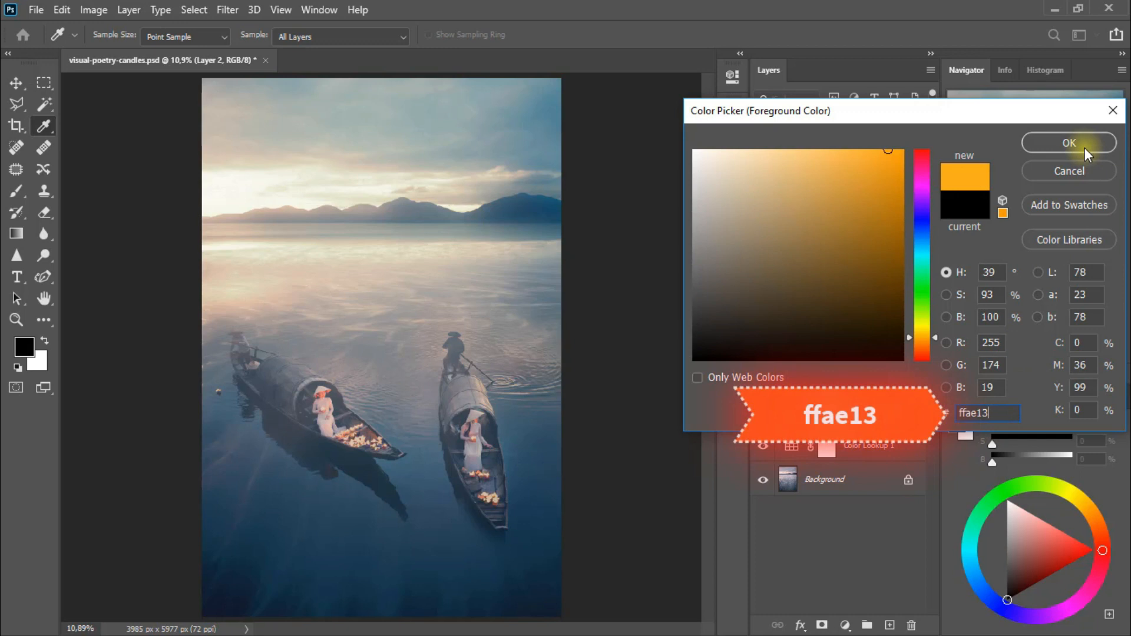
click(1070, 143)
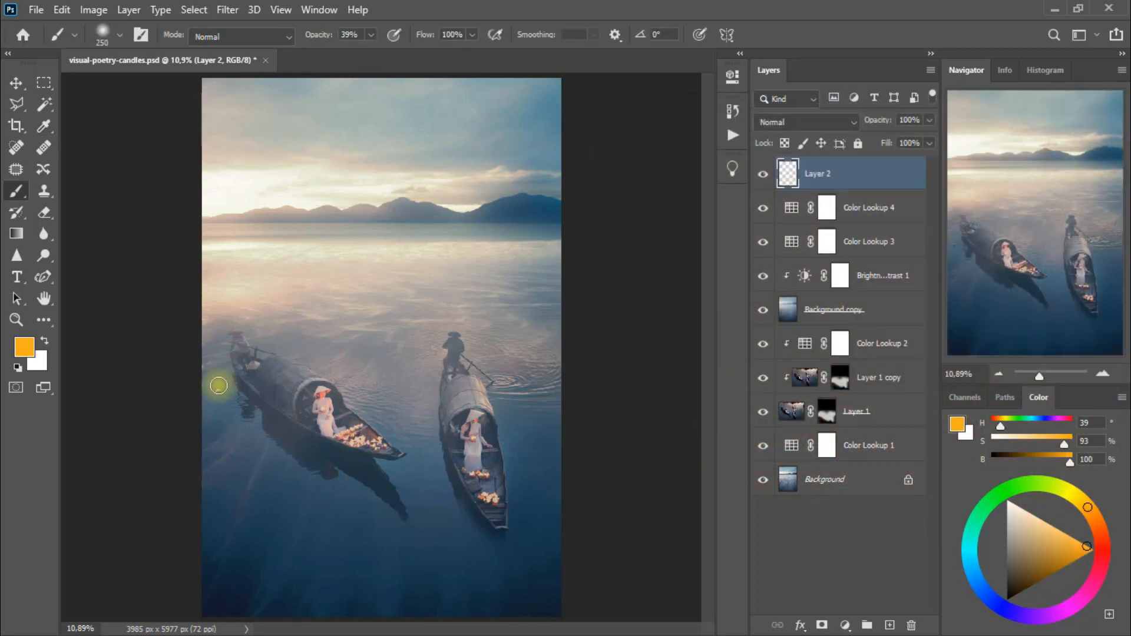
Step: Paint orange dabs at 39% brush opacity over the floating light, the women and the candles in both boats on the new layer
click(218, 386)
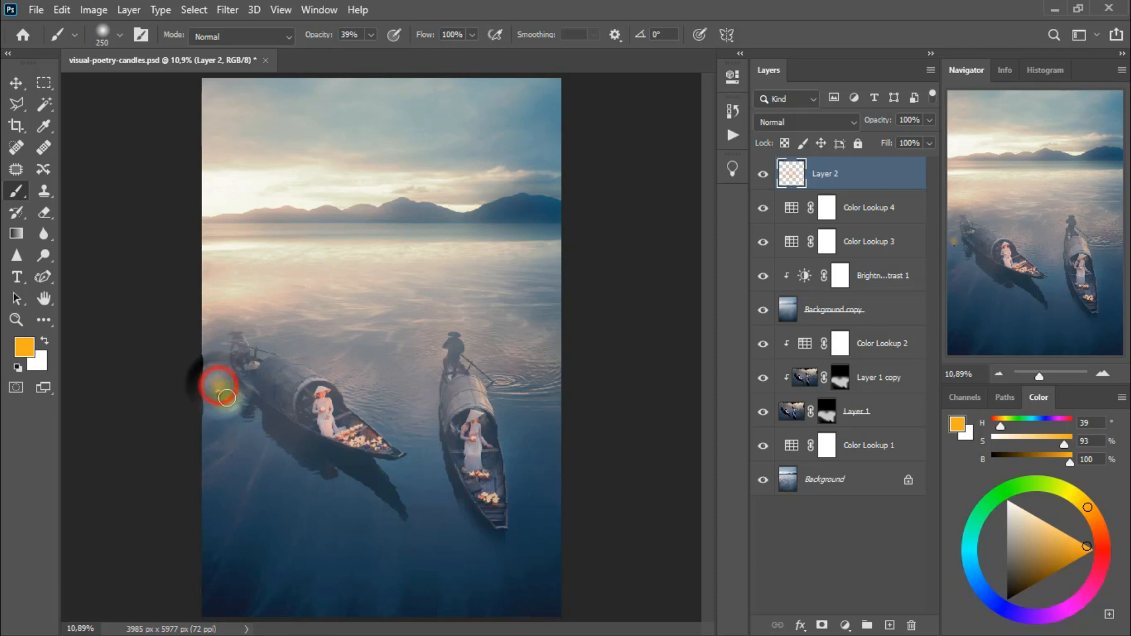
click(331, 419)
click(345, 435)
click(346, 436)
click(357, 430)
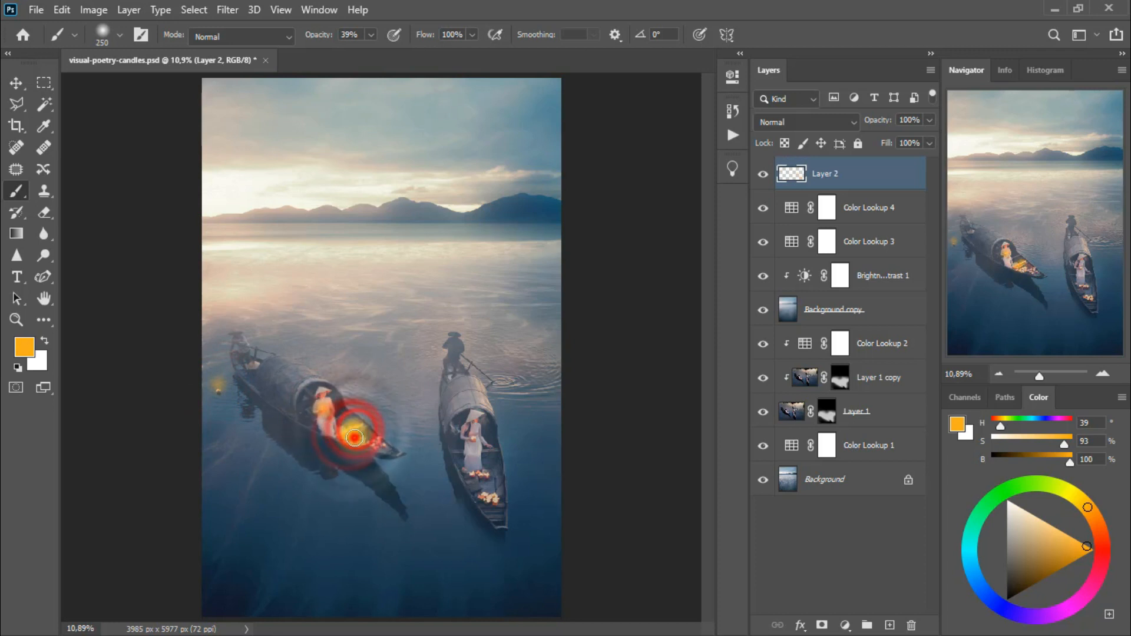
click(354, 434)
click(376, 443)
click(379, 443)
click(375, 441)
click(478, 440)
click(470, 439)
click(479, 474)
click(484, 474)
click(493, 498)
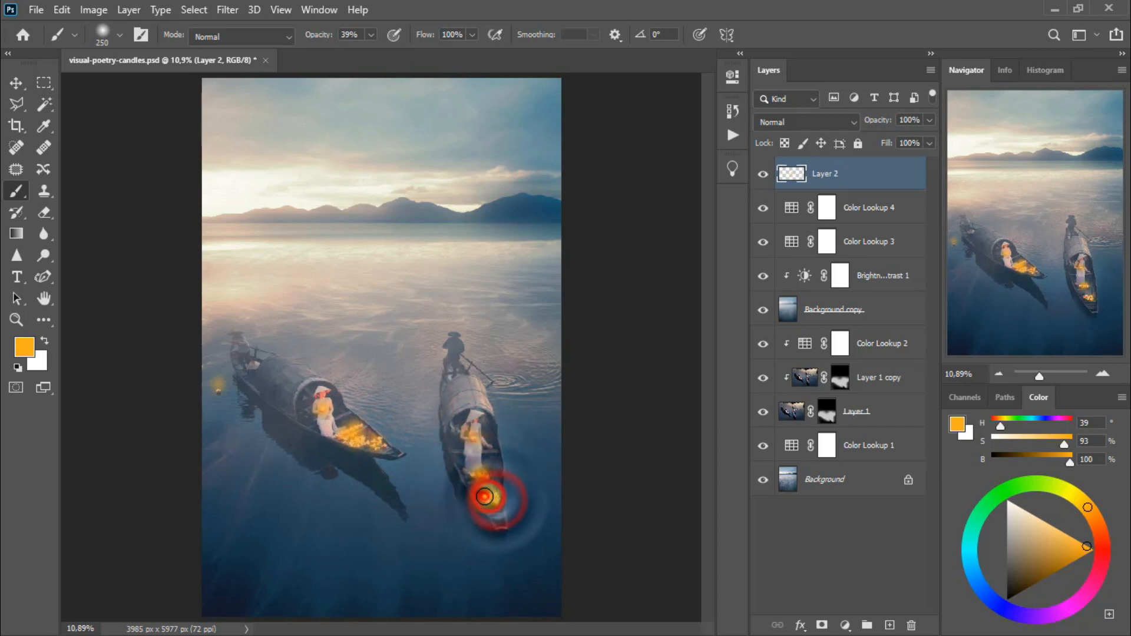
Step: Apply a Gaussian Blur with a radius of 9.2 pixels to the painted orange layer
click(233, 12)
mouse_move(265, 197)
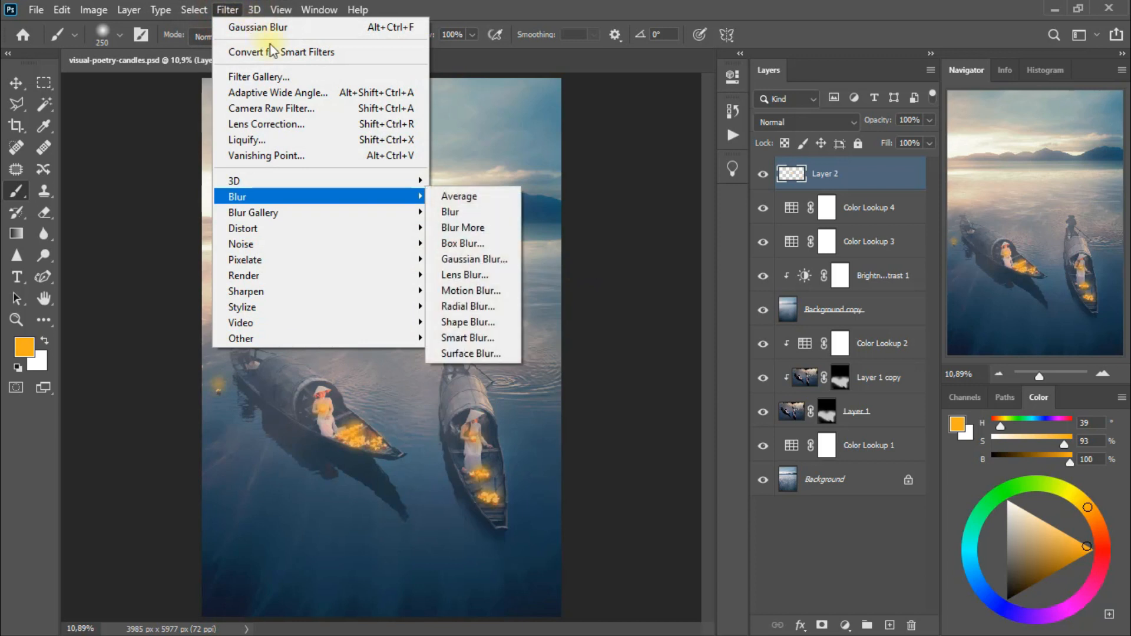
click(474, 259)
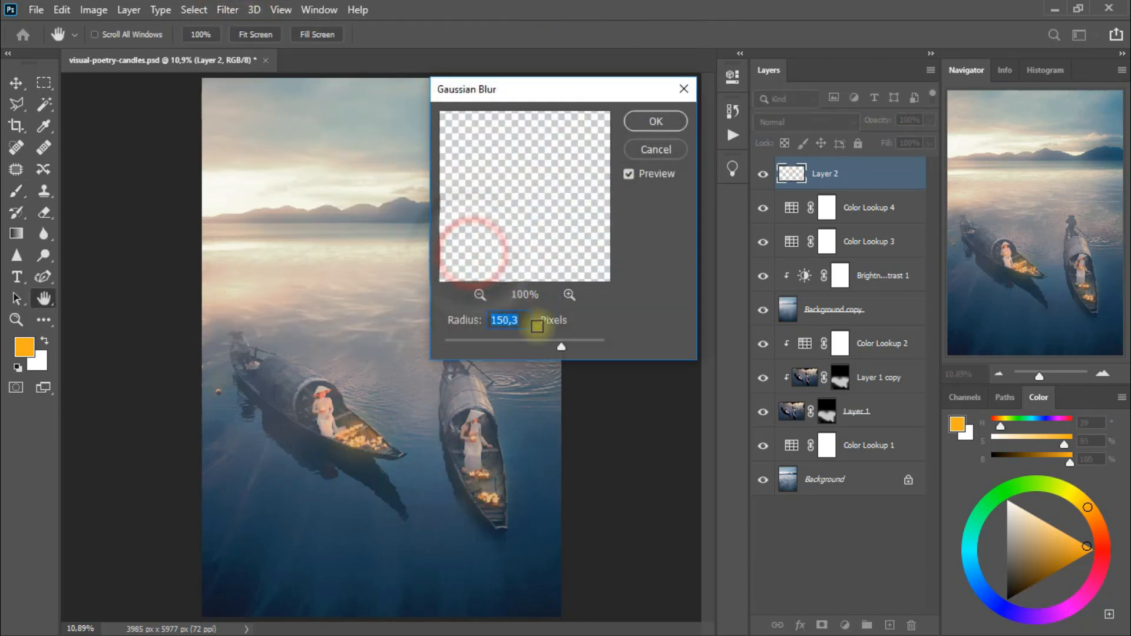
drag(557, 349, 504, 344)
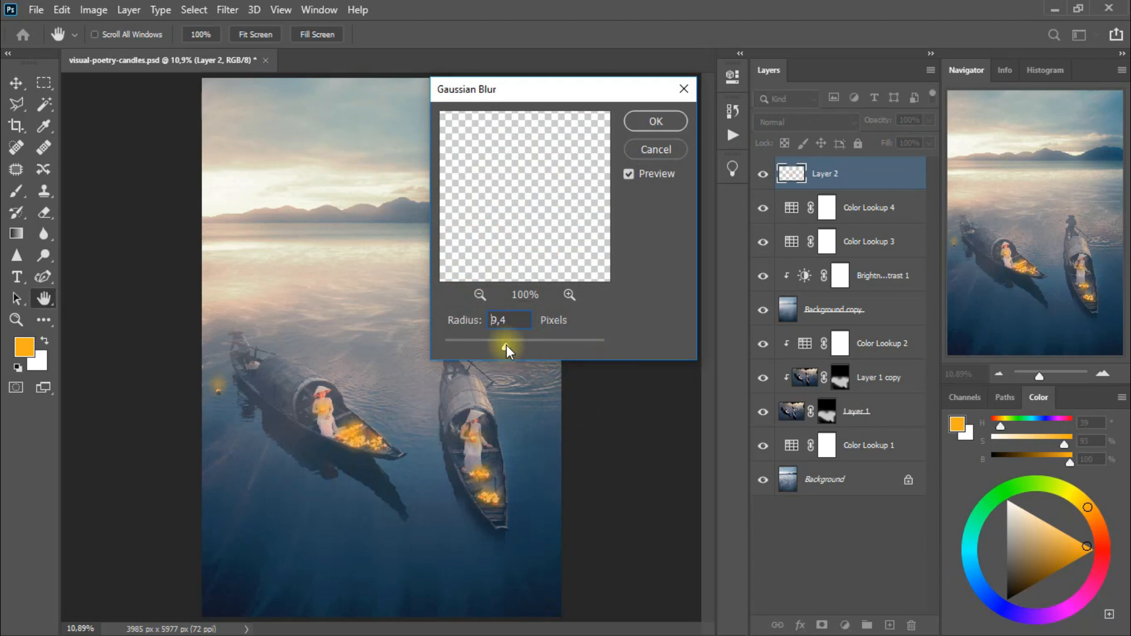
drag(505, 345, 507, 344)
click(661, 122)
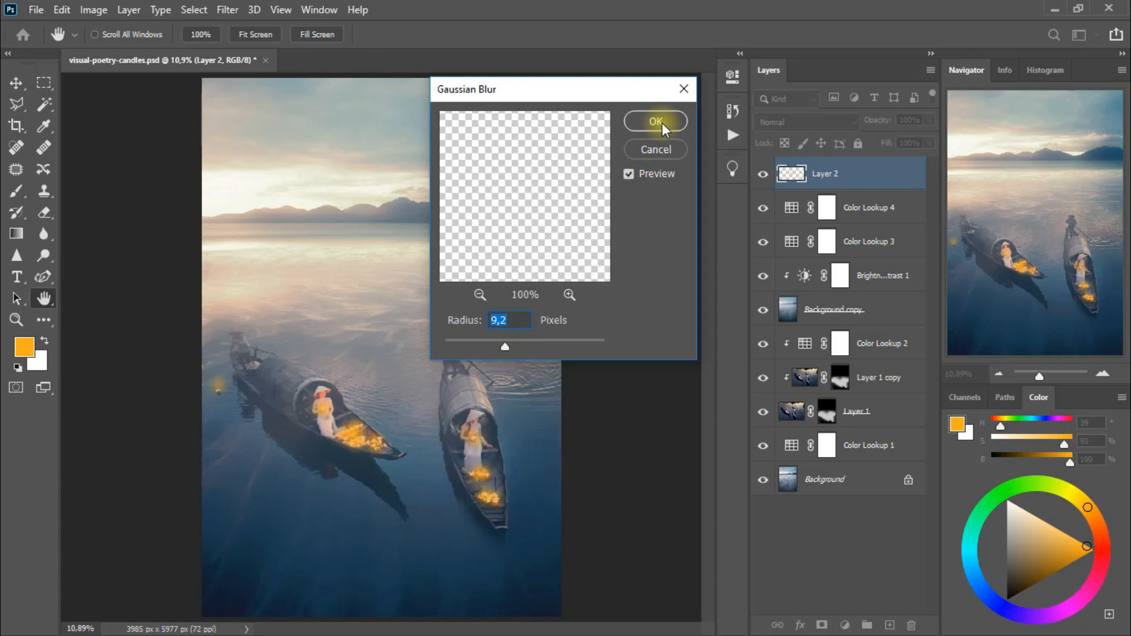
key(b)
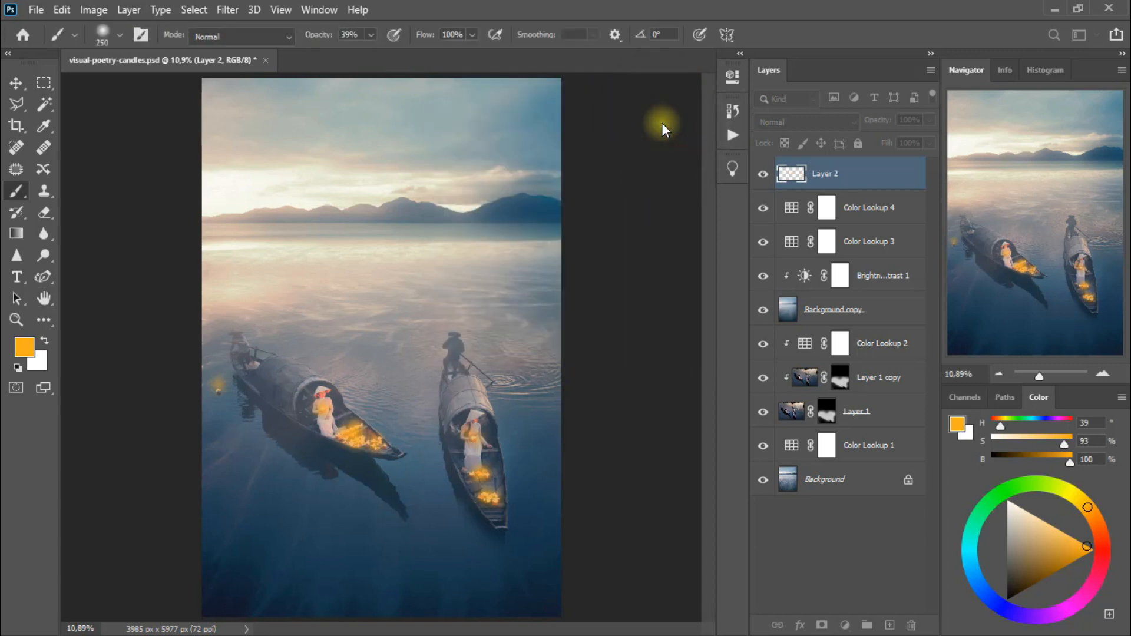
Step: Set the blurred orange layer to the Overlay blend mode and check its effect on the candles
click(798, 122)
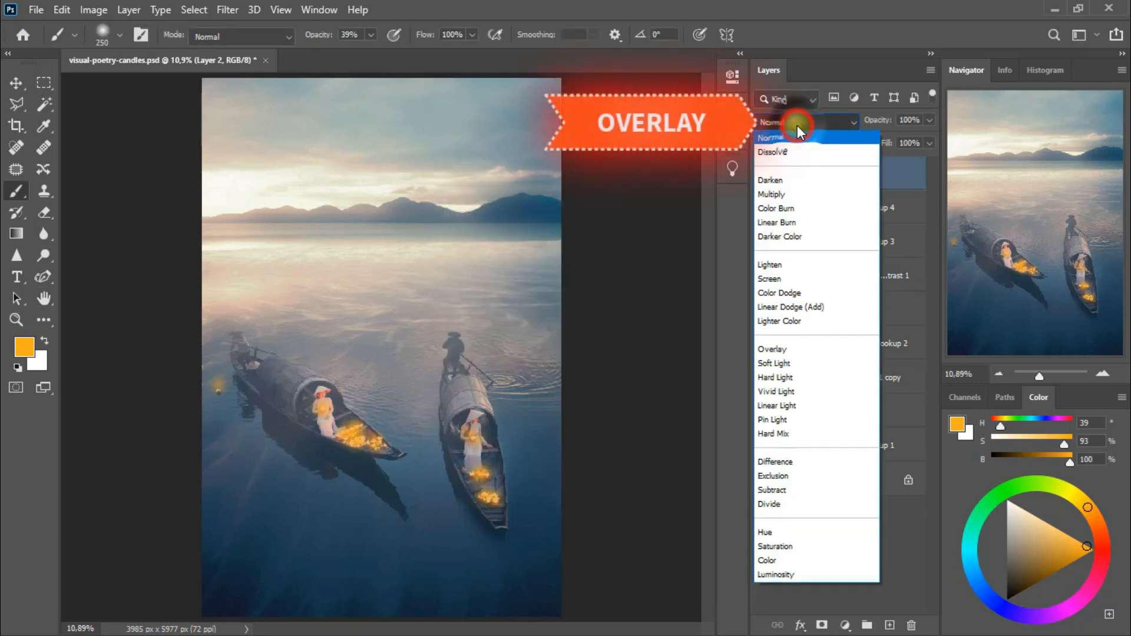
click(805, 349)
click(763, 173)
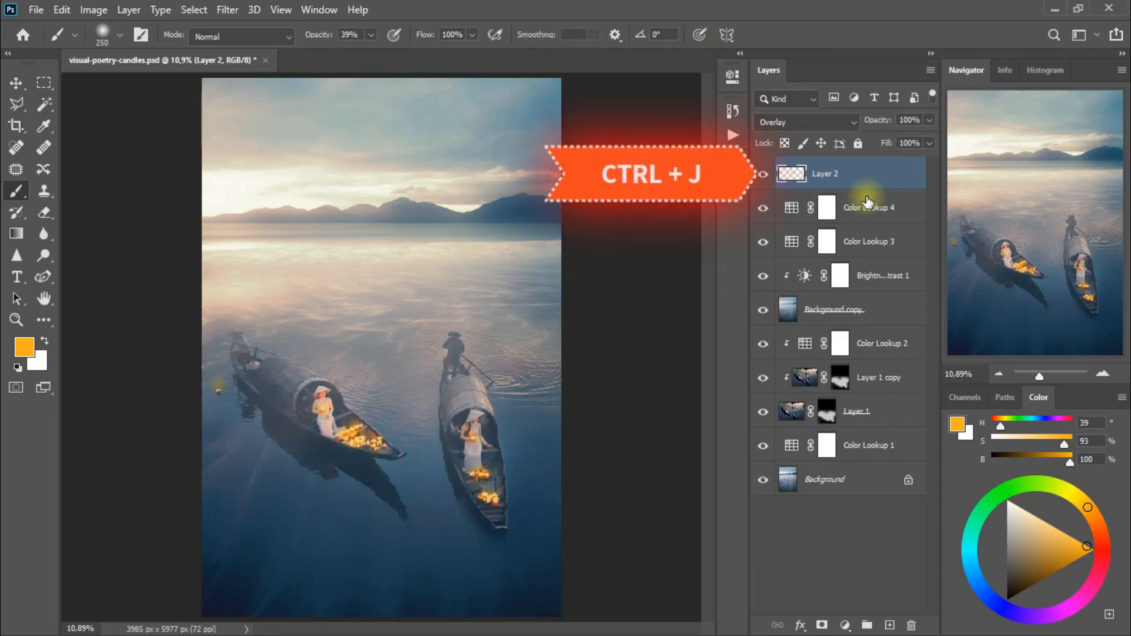
Step: Duplicate the orange glow layer and set the copy to the Saturation blend mode at 39% opacity
key(ctrl+j)
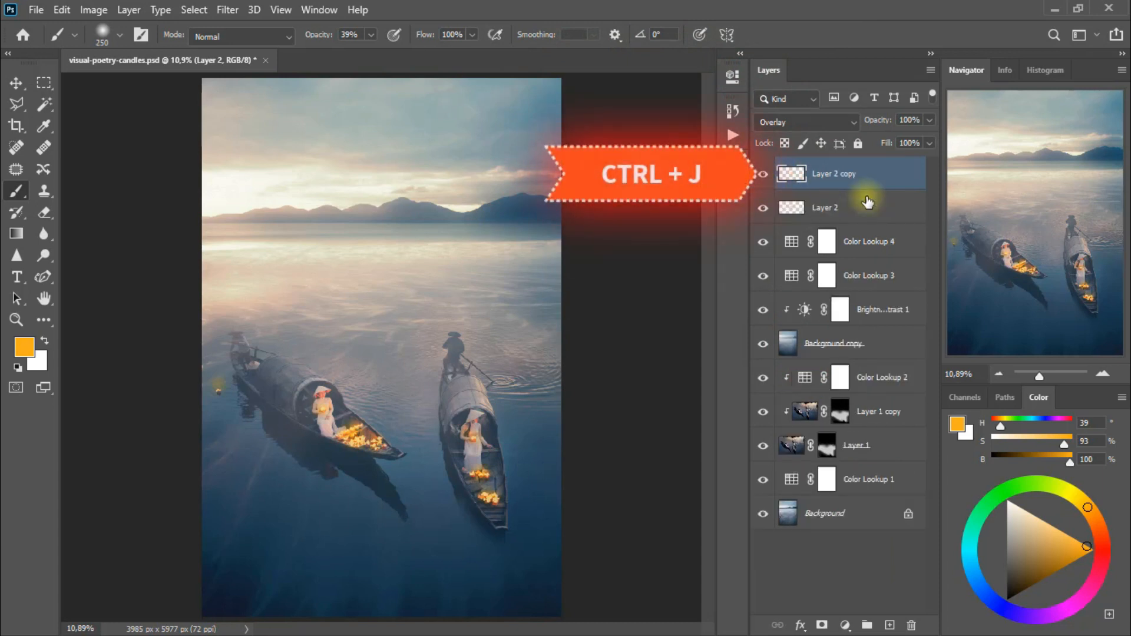
click(793, 123)
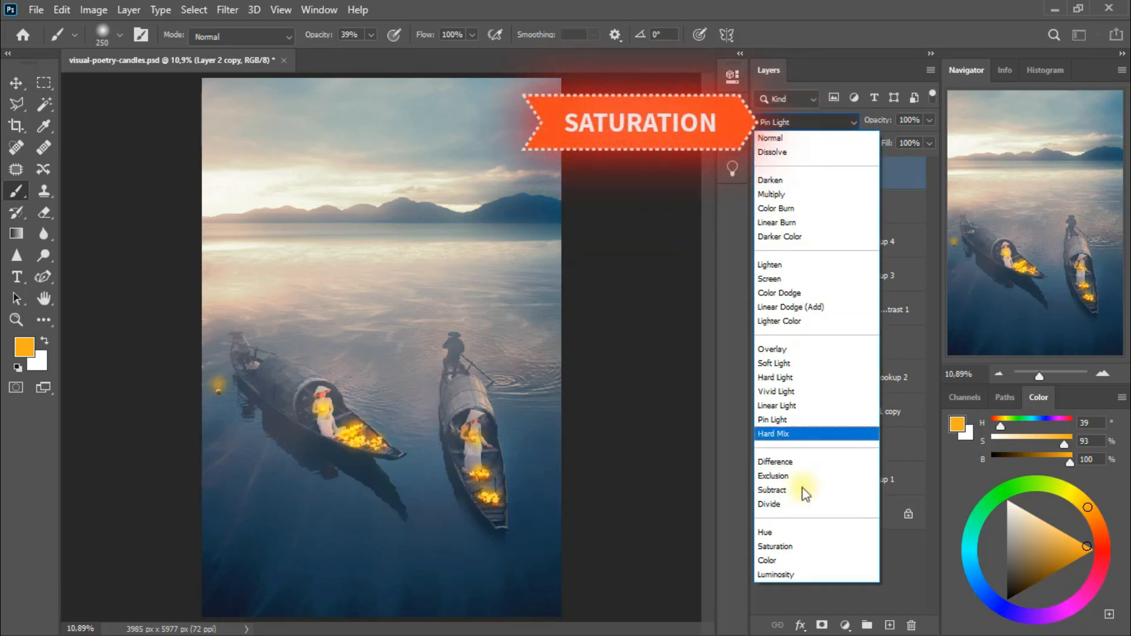
click(805, 548)
click(930, 120)
drag(930, 135, 882, 139)
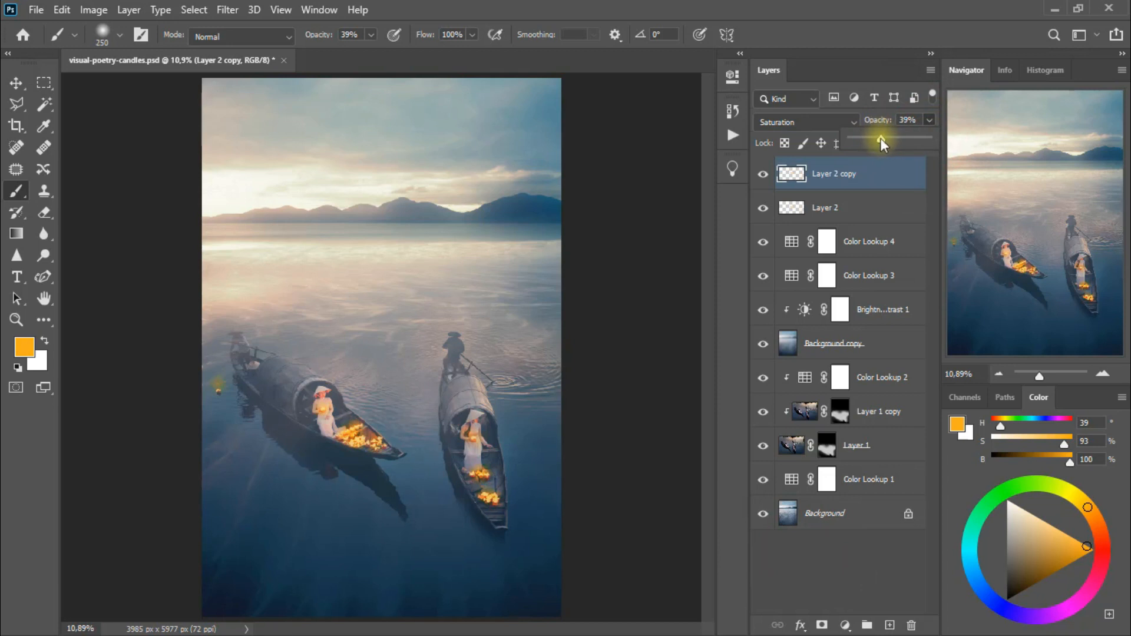
Step: Compare the image with and without the Saturation glow copy and switch back to the Move tool
click(763, 181)
click(763, 181)
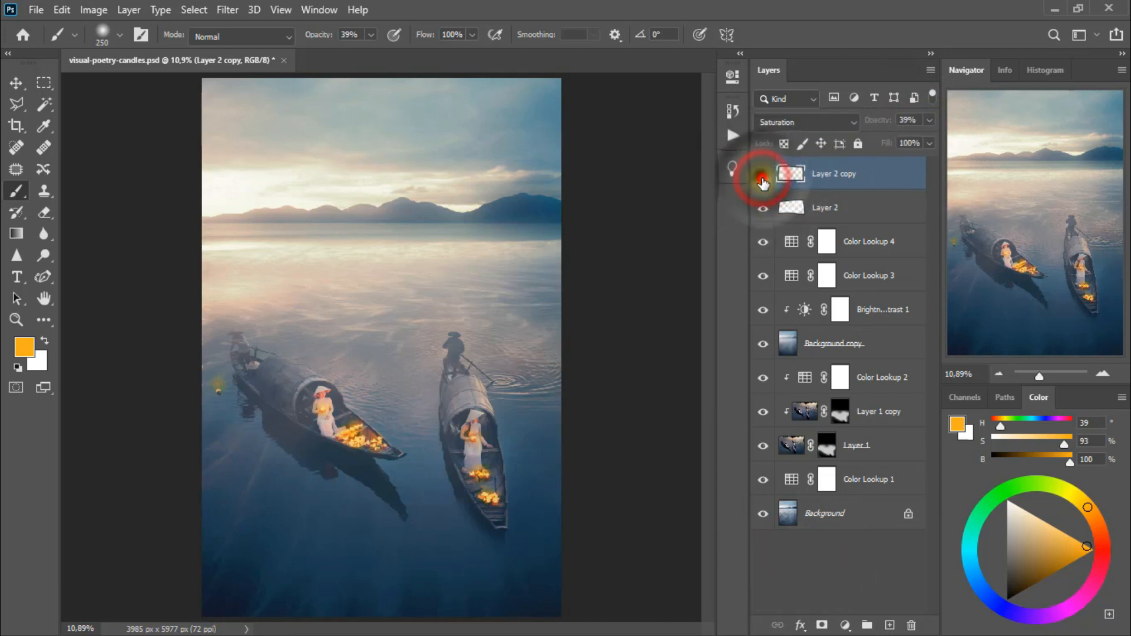
click(763, 181)
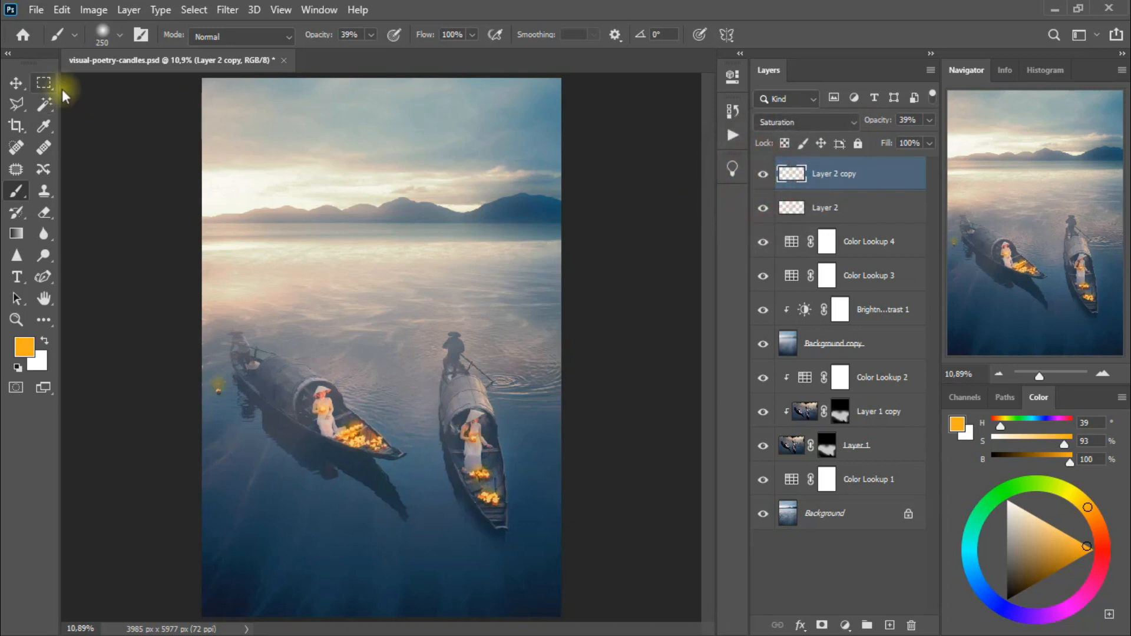
click(16, 82)
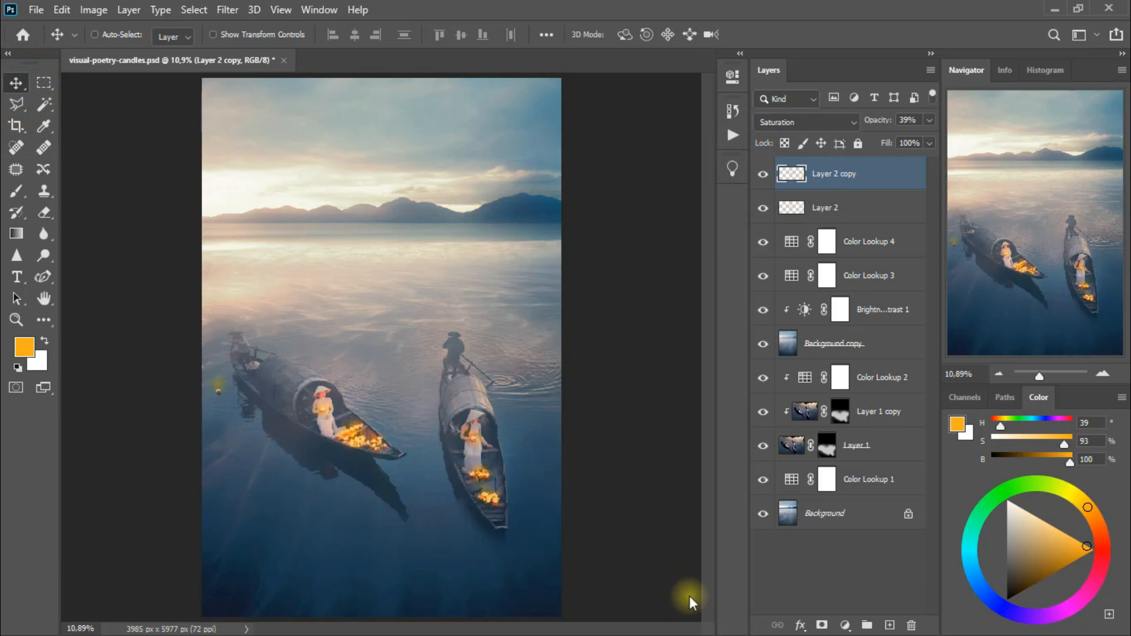
Step: Add a Brightness/Contrast adjustment layer above the glow layers with brightness -59 and contrast 53, and compare the image with and without it
click(845, 625)
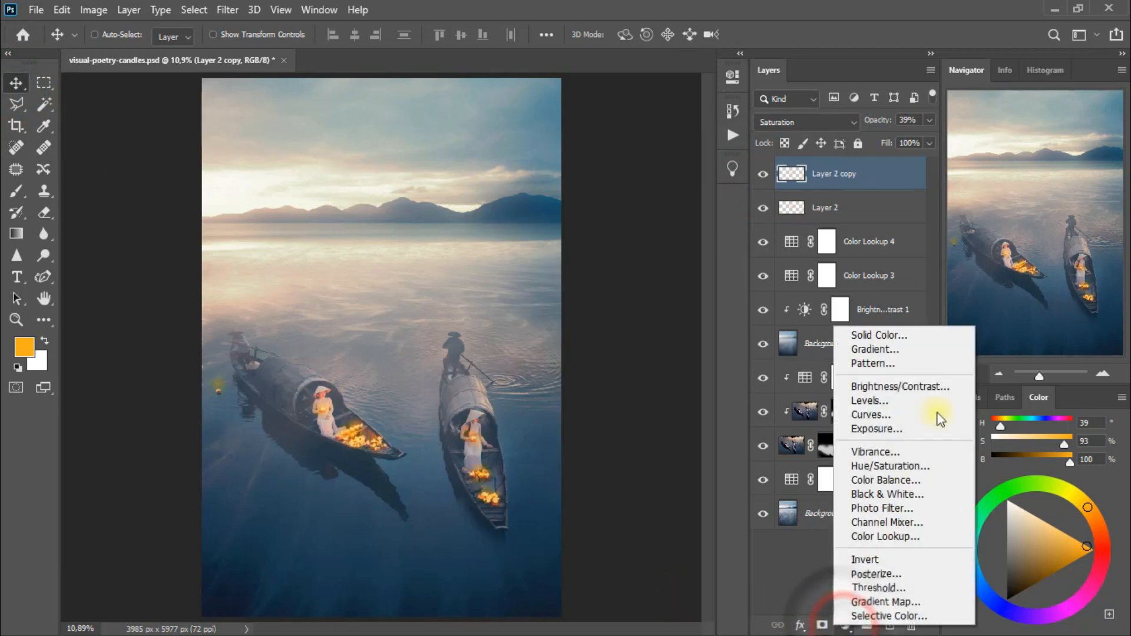
click(949, 385)
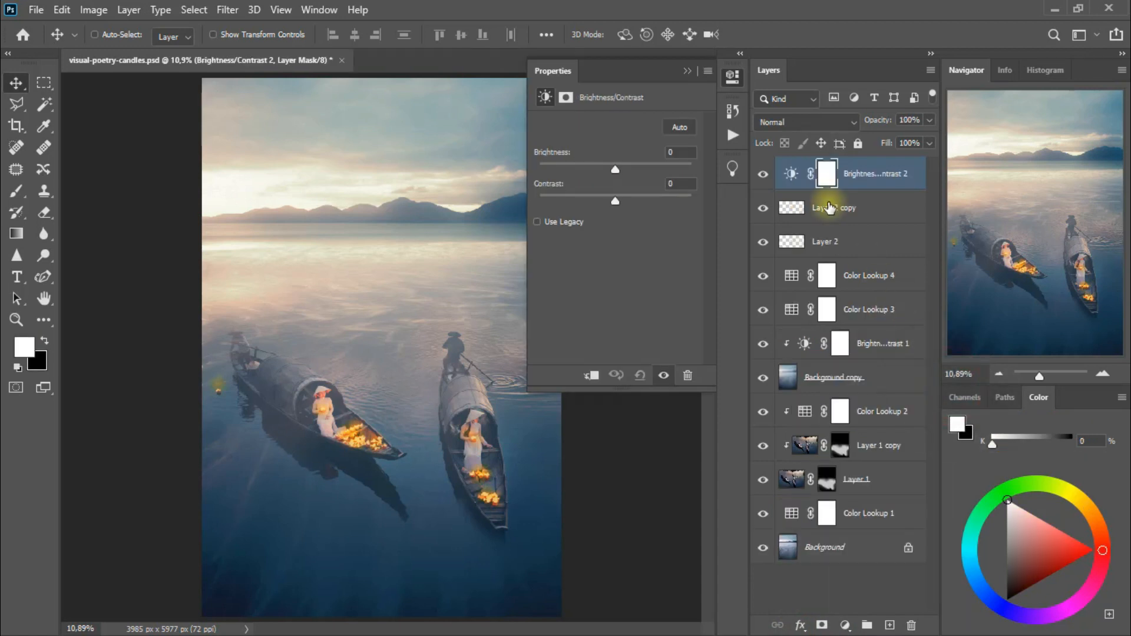
drag(621, 174, 589, 171)
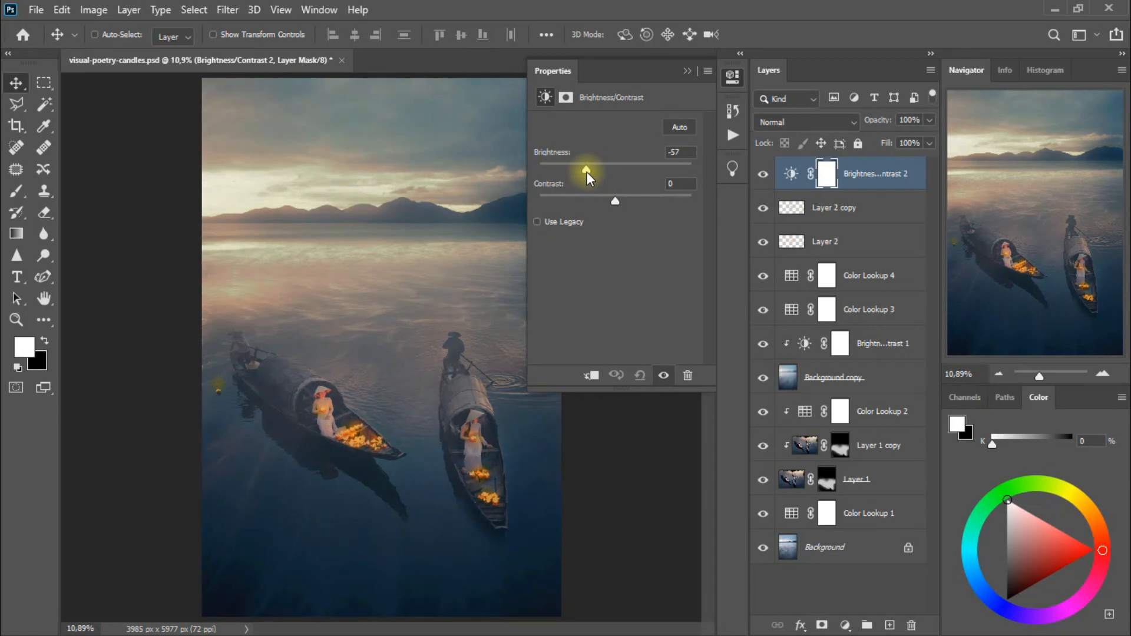
drag(617, 199, 641, 200)
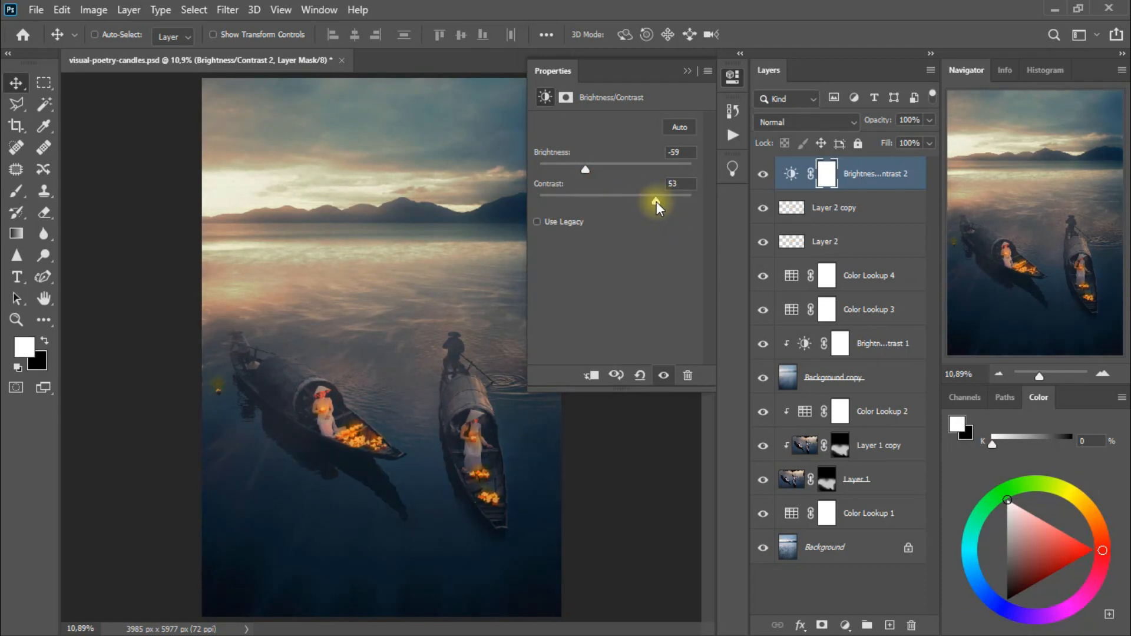
click(688, 73)
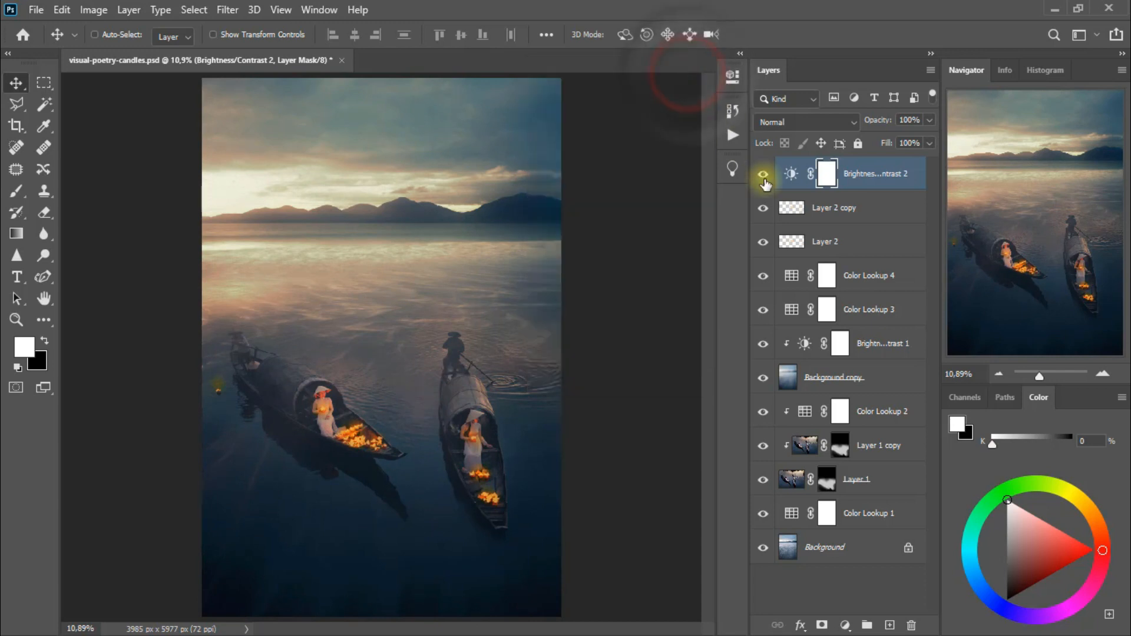
click(763, 176)
click(764, 177)
Step: Add a Color Balance adjustment layer with highlights at red +47, green +33 and a slight shift towards yellow, and compare its effect
click(846, 625)
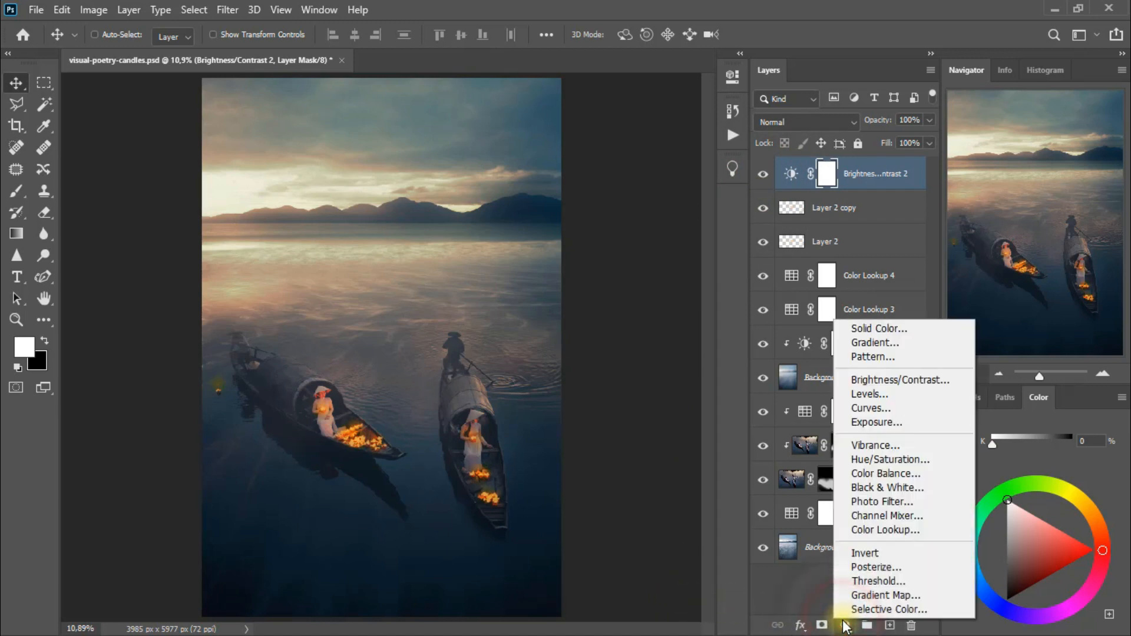
click(950, 476)
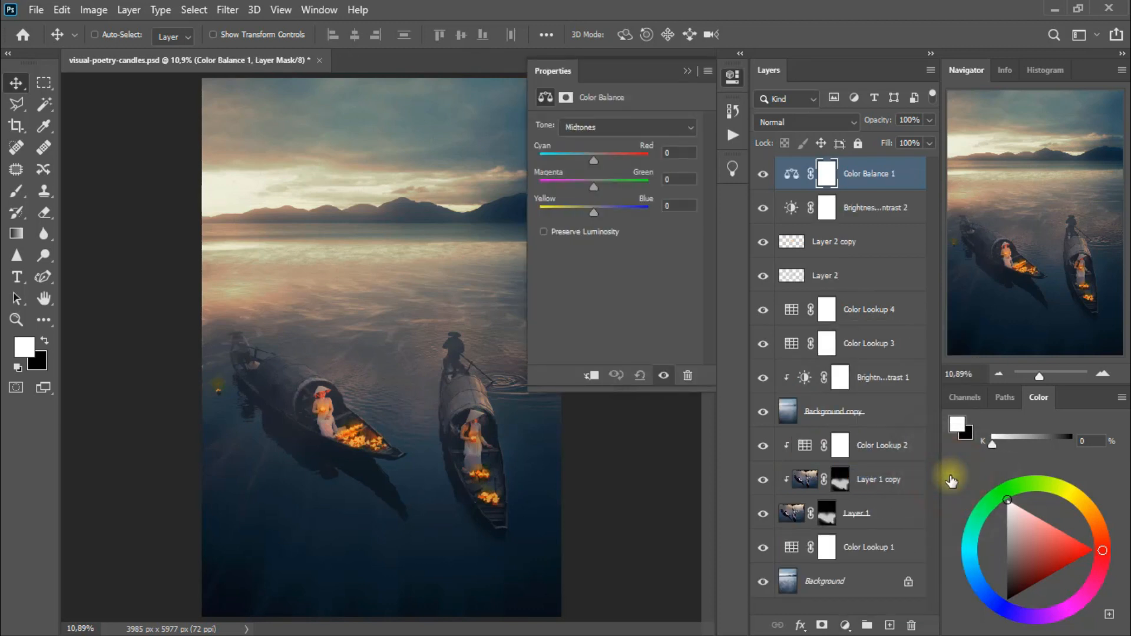
click(638, 125)
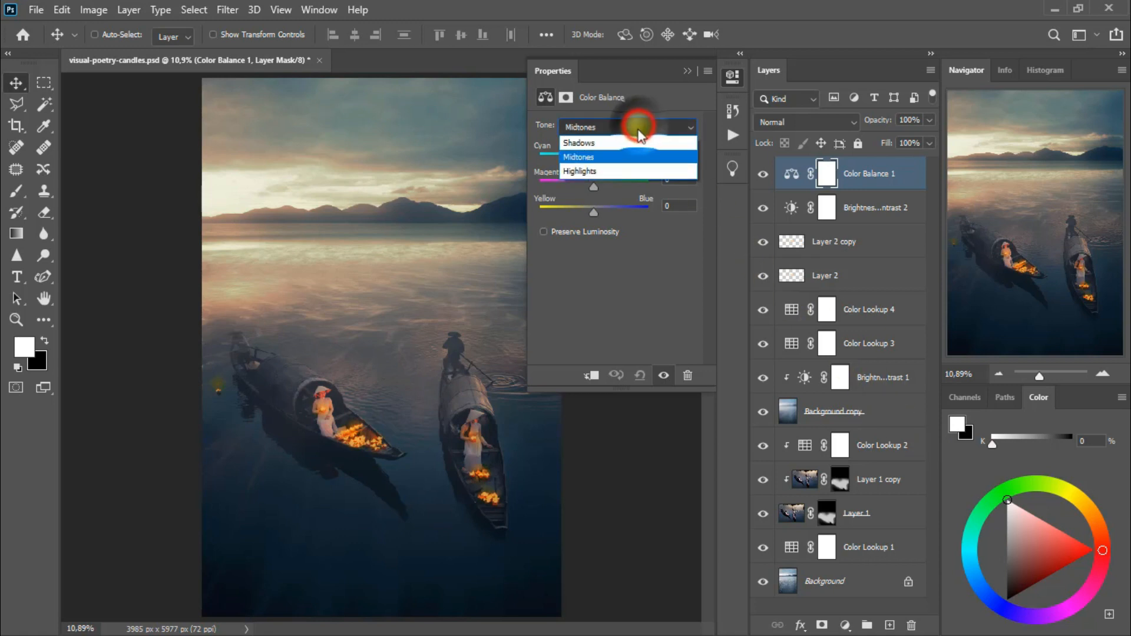
click(626, 171)
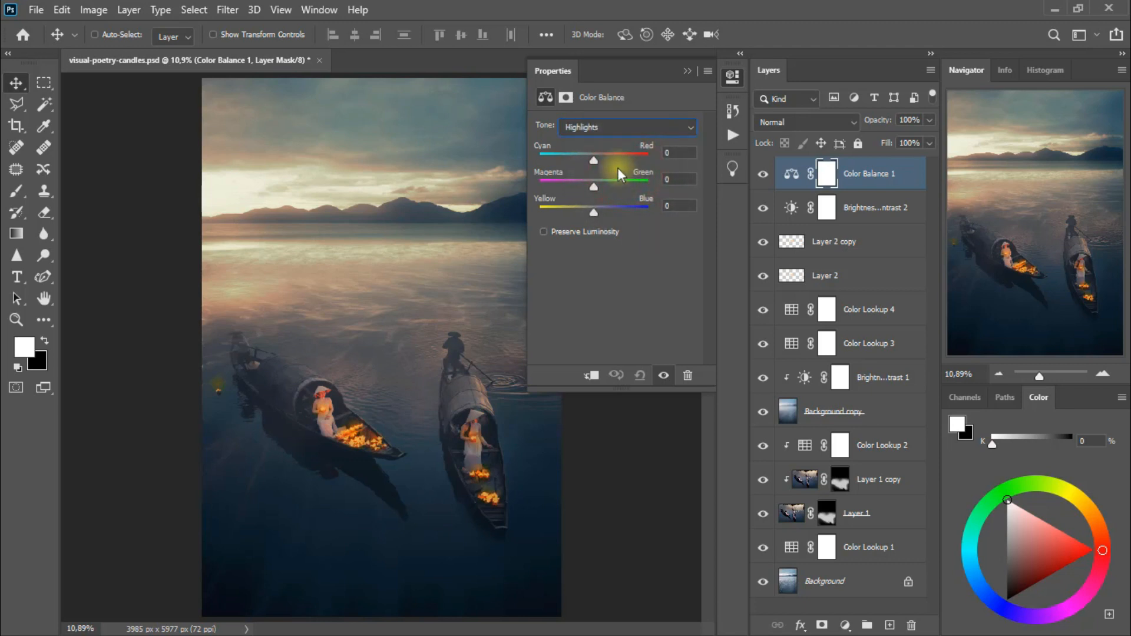
drag(597, 160, 618, 165)
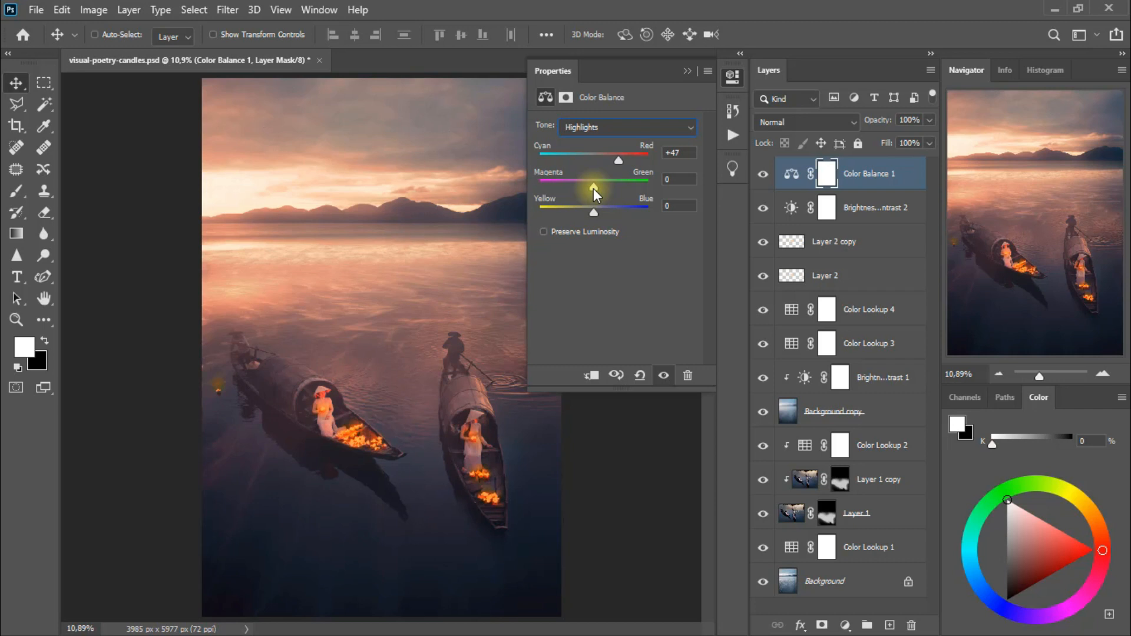
drag(593, 189, 607, 189)
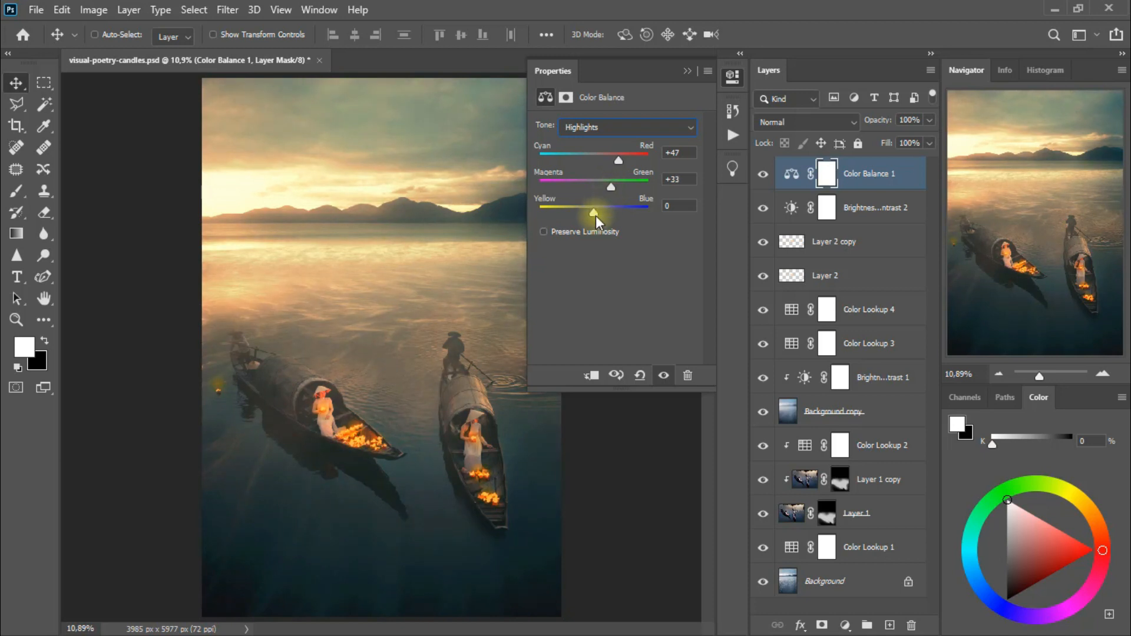
drag(595, 216, 587, 216)
click(687, 71)
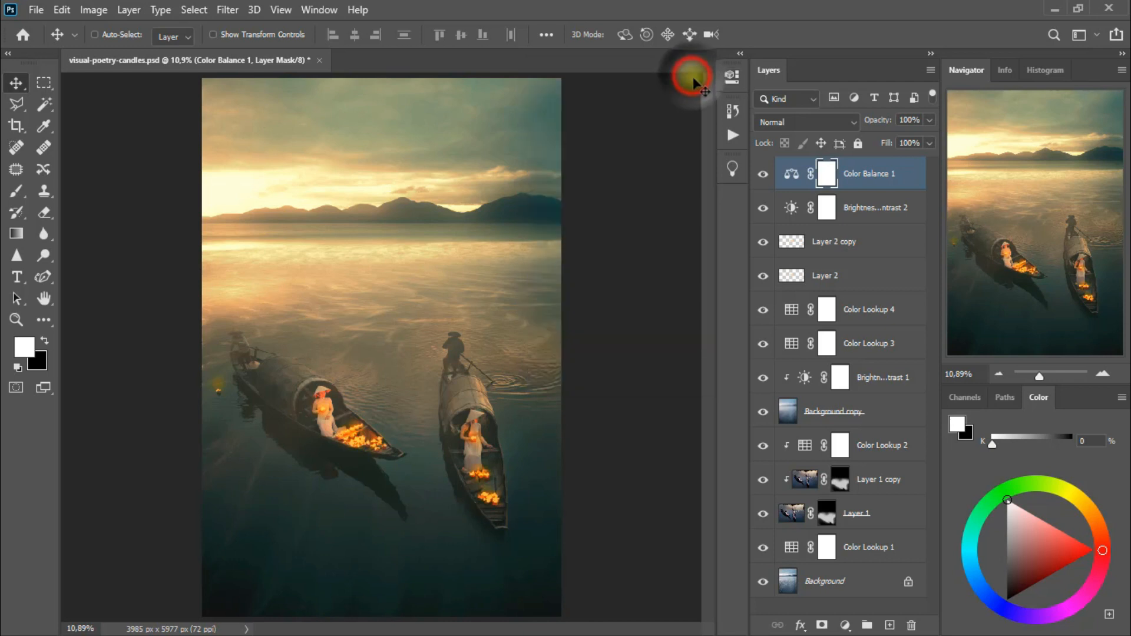
click(763, 176)
click(763, 176)
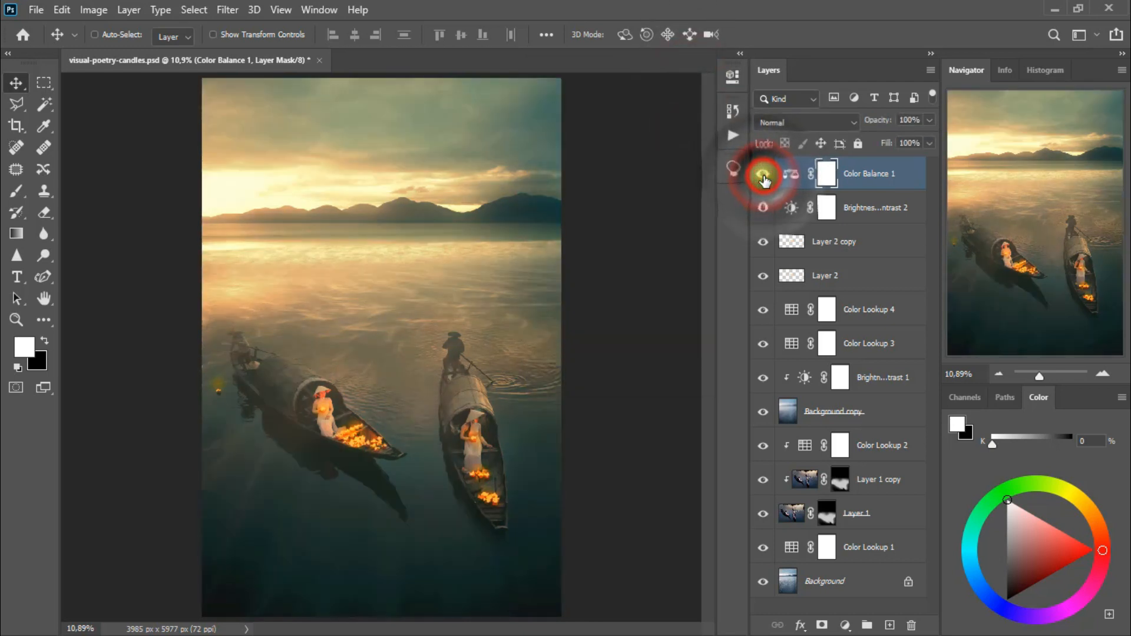
Step: Set the Color Balance layer to the Multiply blend mode at 47% opacity and compare the image with and without it
click(808, 125)
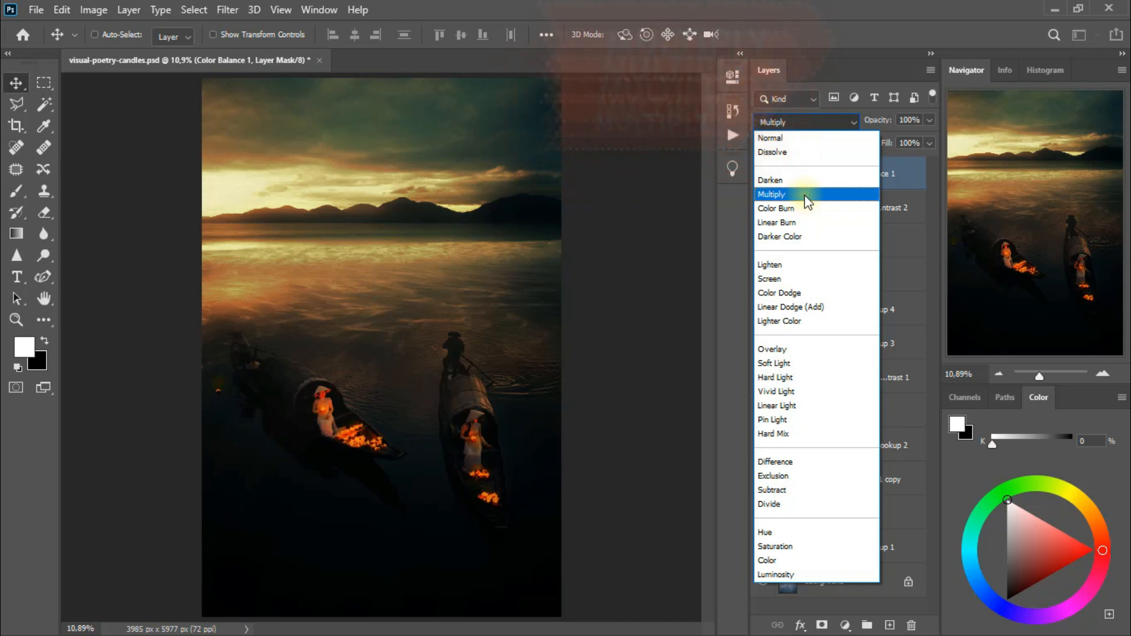
click(808, 201)
click(930, 119)
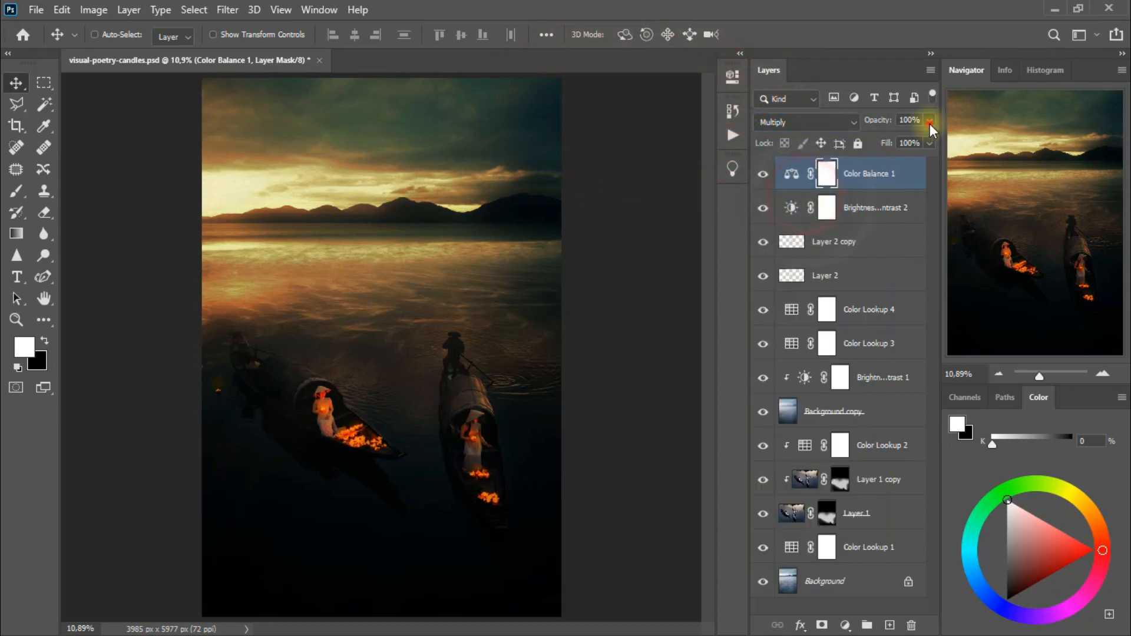
drag(928, 140, 901, 138)
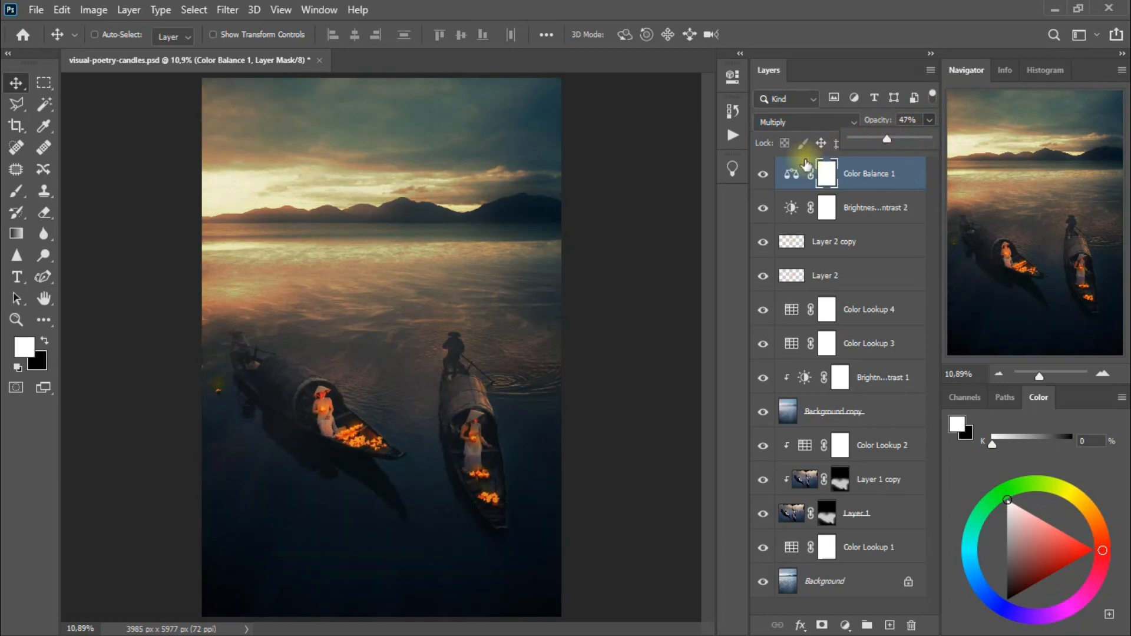
click(765, 174)
click(765, 174)
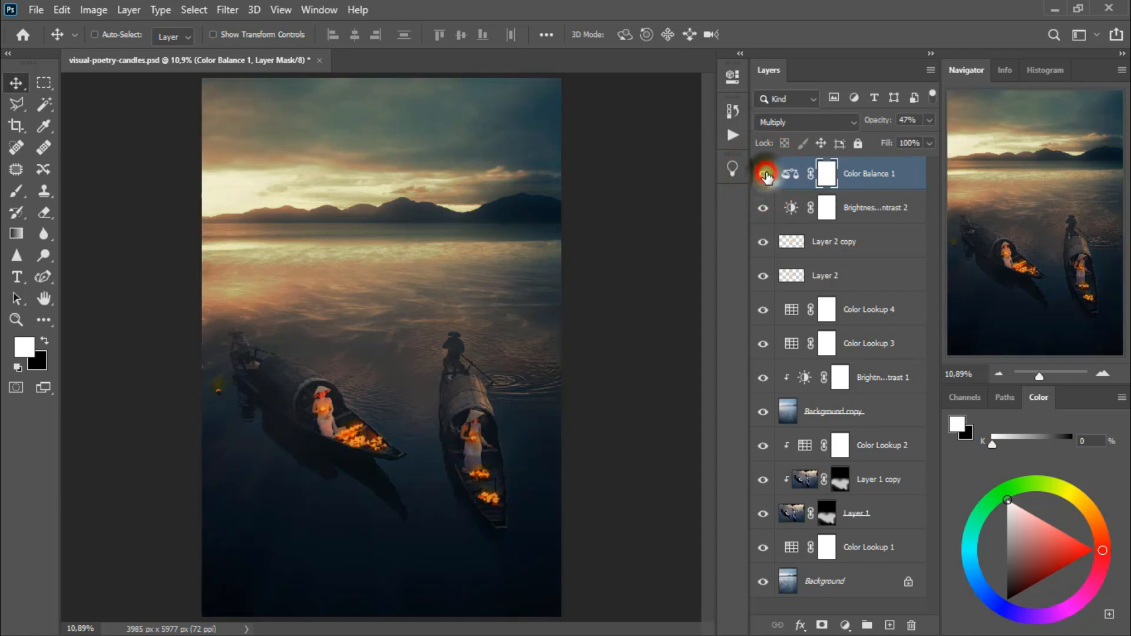
click(766, 175)
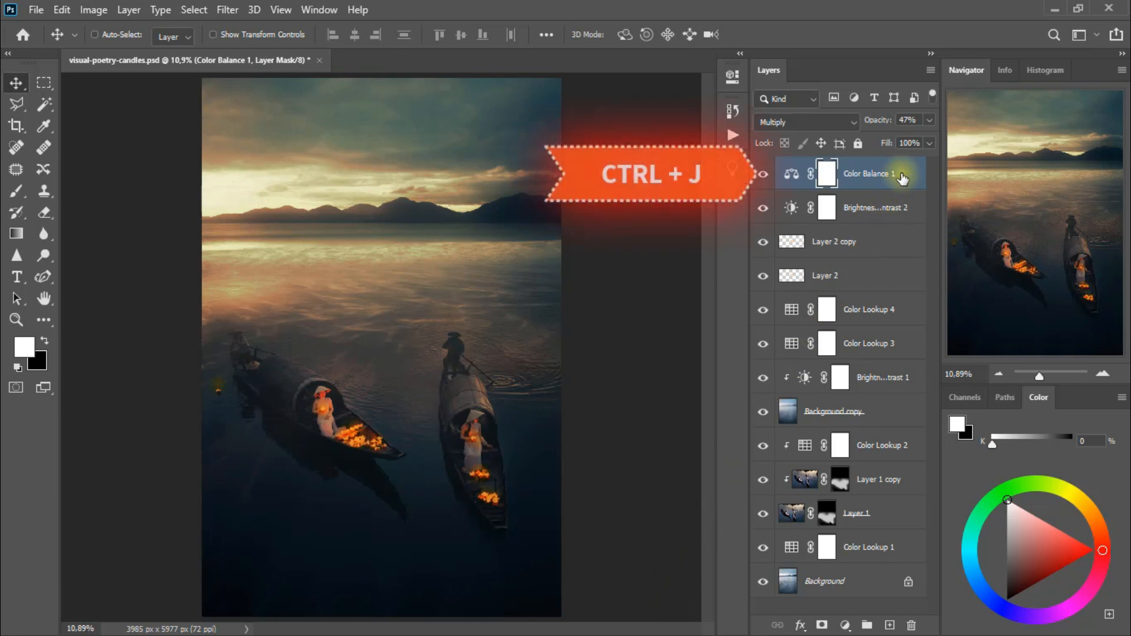
Step: Duplicate the Color Balance layer, set the copy to Normal blend mode at 100% opacity, and compare its effect
key(ctrl+j)
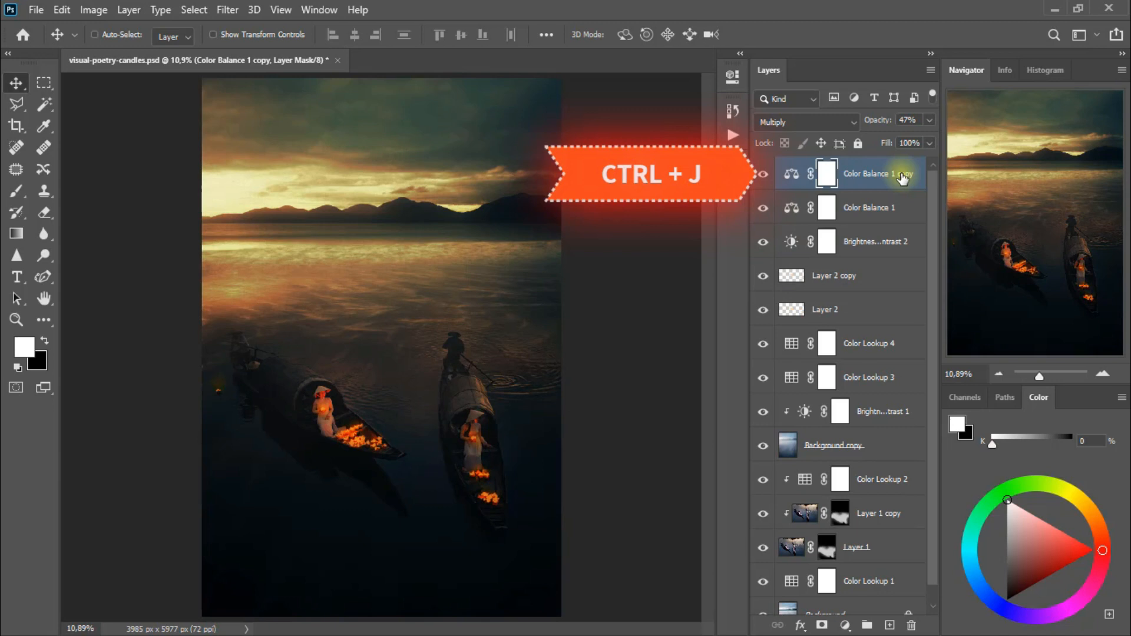
click(794, 123)
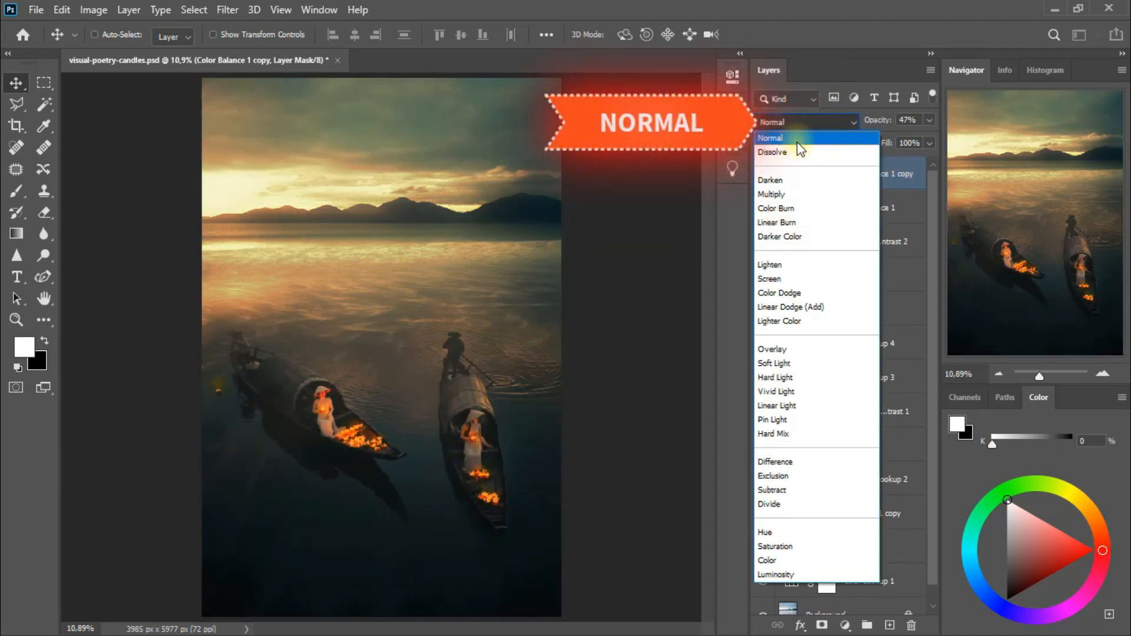
click(798, 141)
click(928, 120)
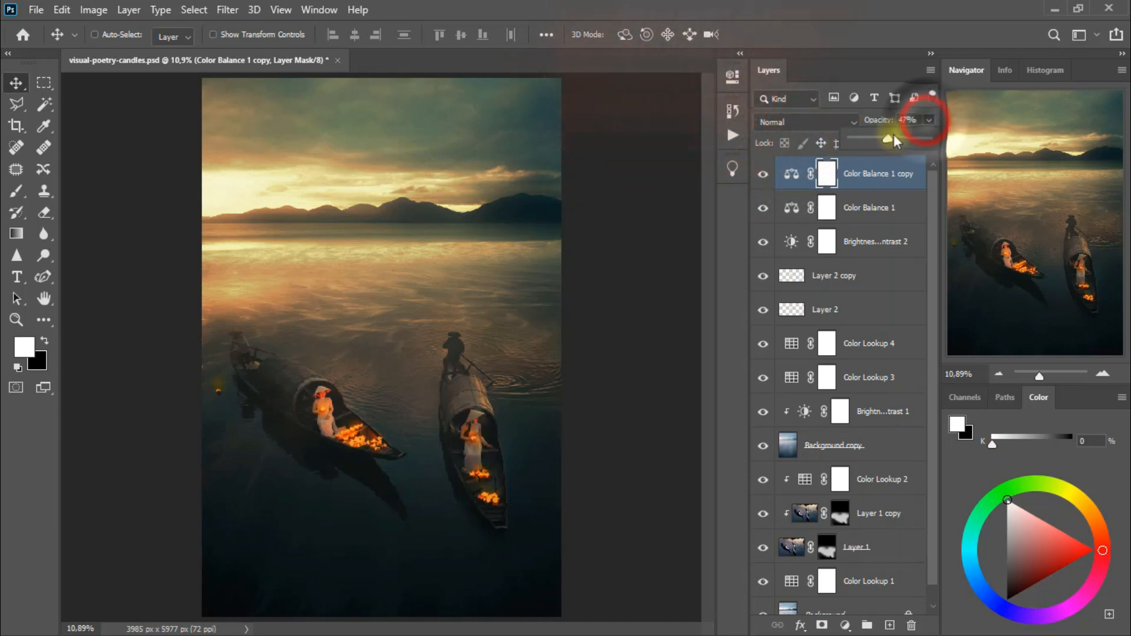
drag(887, 139, 932, 141)
click(762, 175)
click(762, 176)
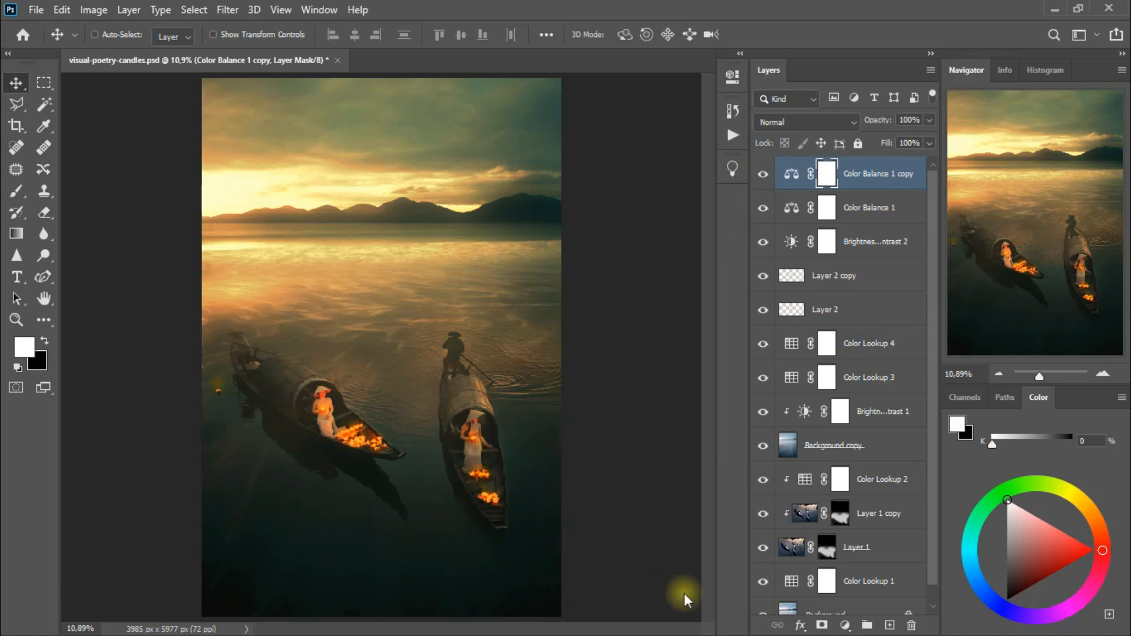
Step: Add a Levels adjustment layer on top with input black point 13 and white point 223, and compare the image with and without it
click(845, 625)
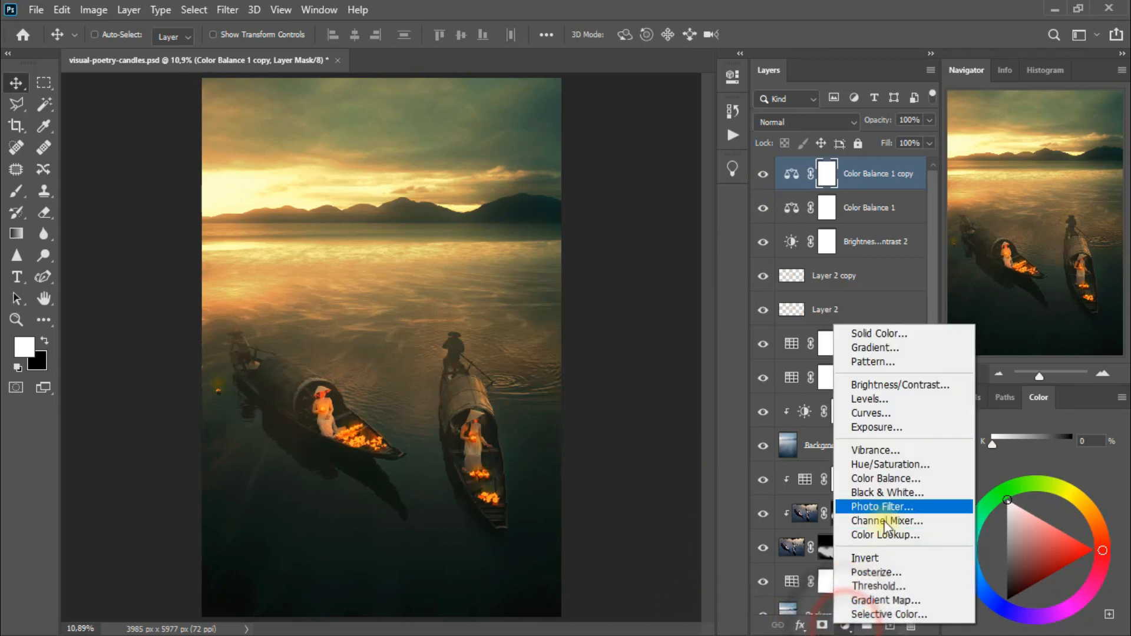
click(928, 402)
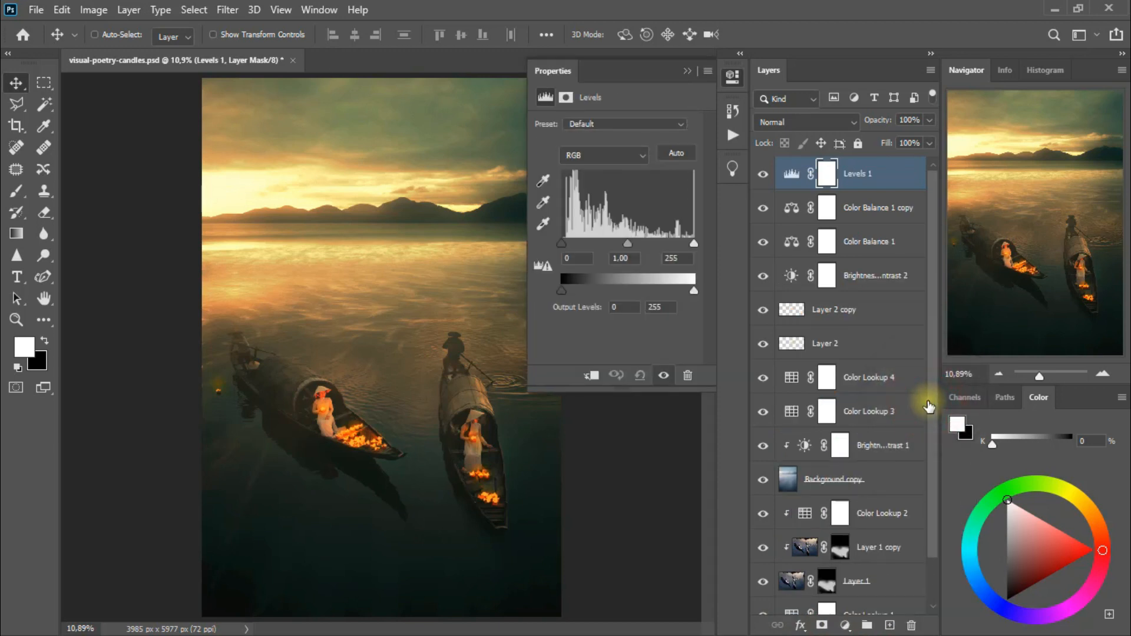
click(561, 243)
drag(561, 240, 567, 239)
drag(692, 242, 680, 241)
drag(563, 243, 569, 244)
drag(680, 244, 678, 245)
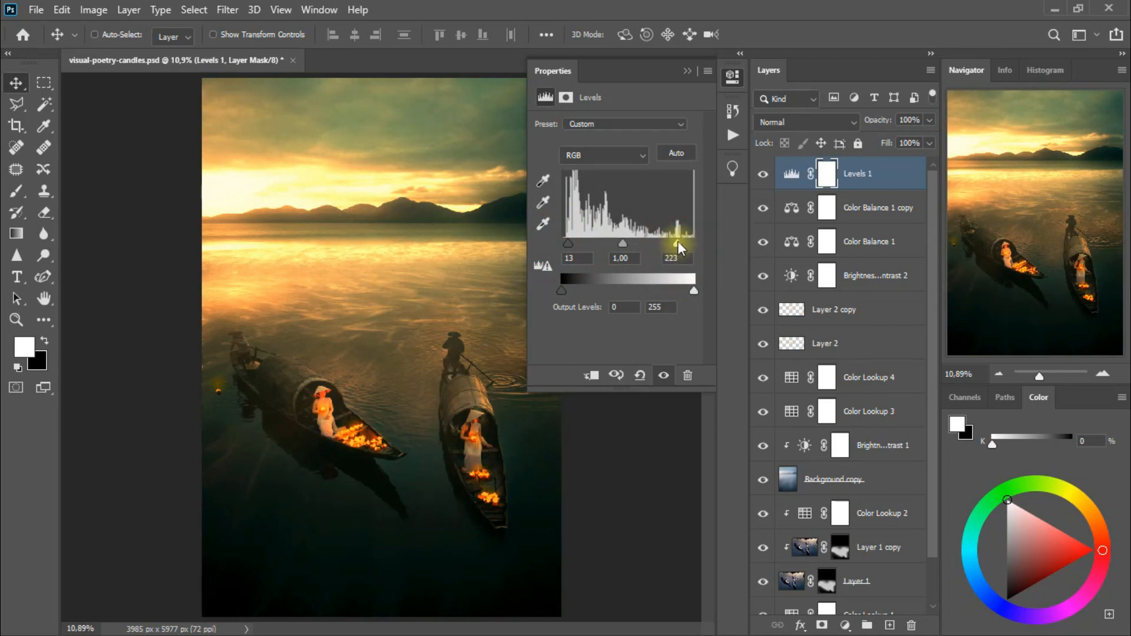
click(687, 72)
click(763, 176)
click(766, 180)
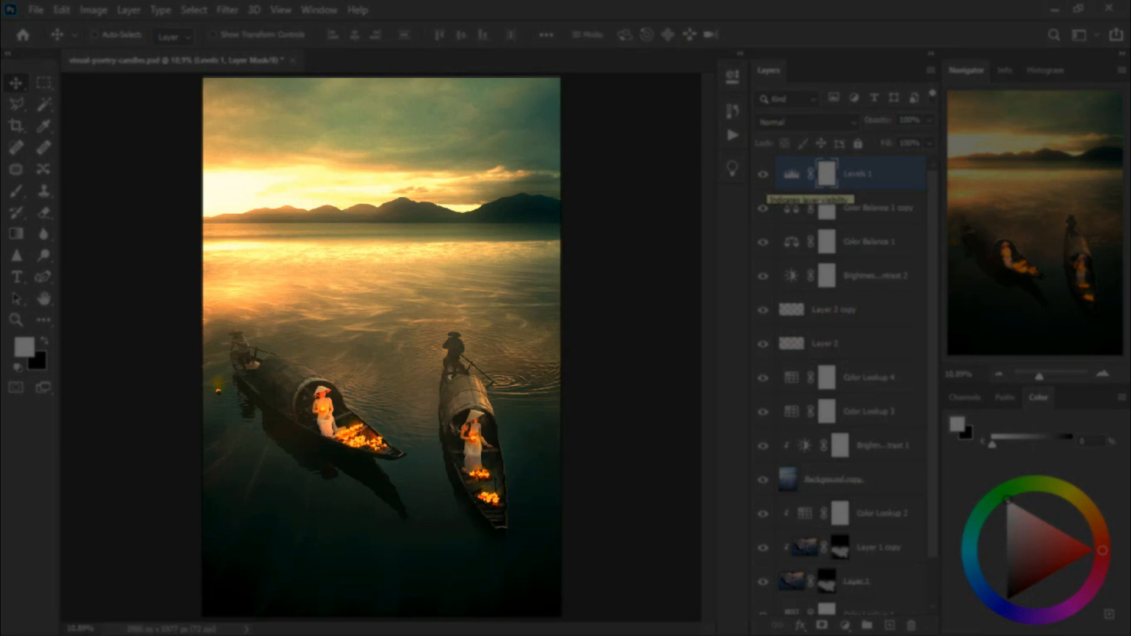